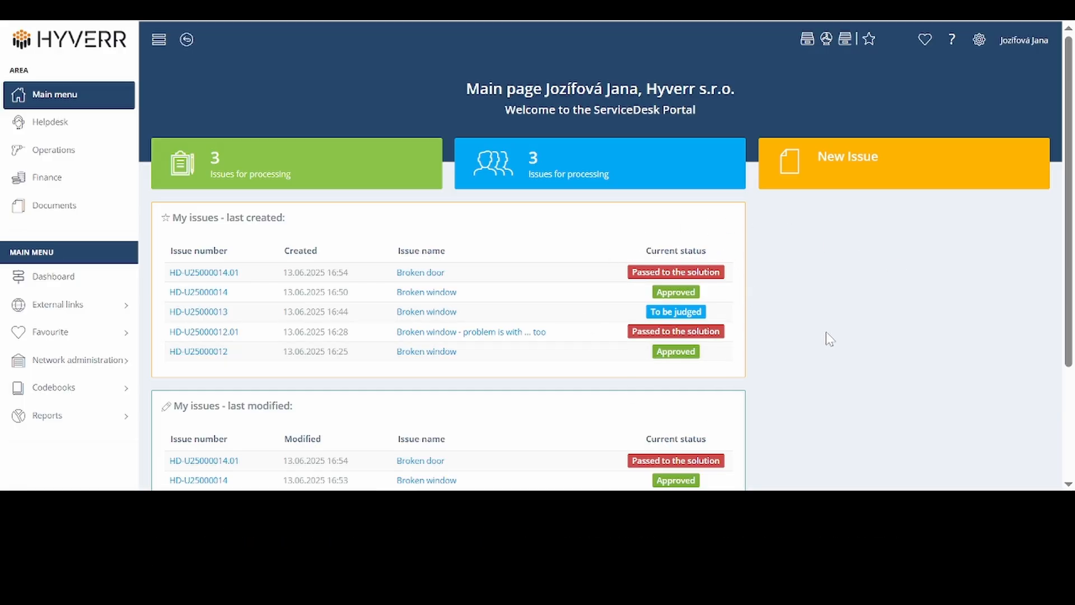
Step: Start a new Universal issue named "Broken window" with the description "please can you..."
click(921, 164)
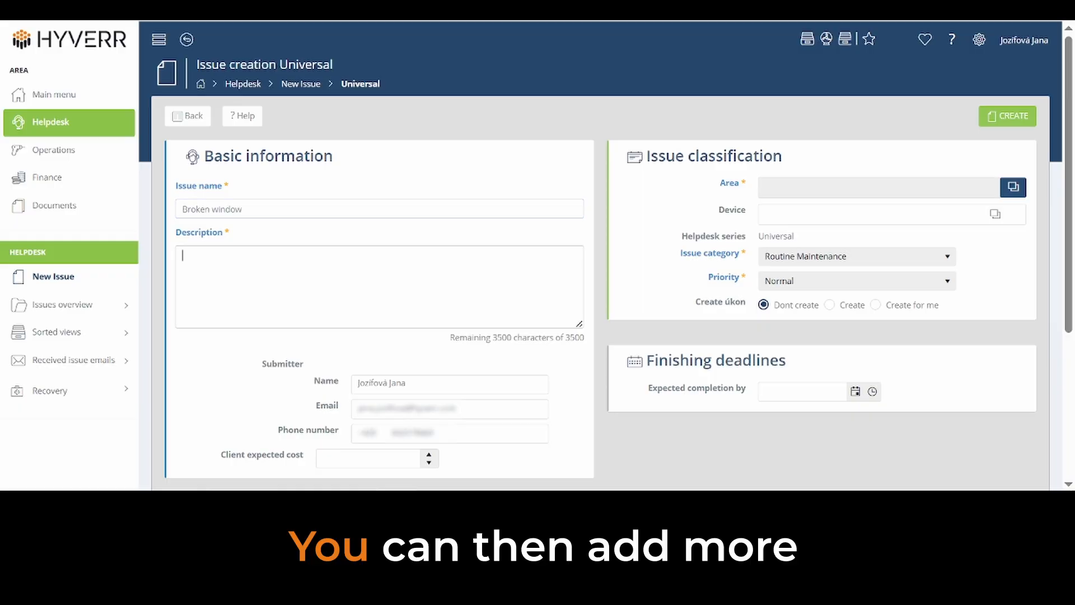
text(please can you...)
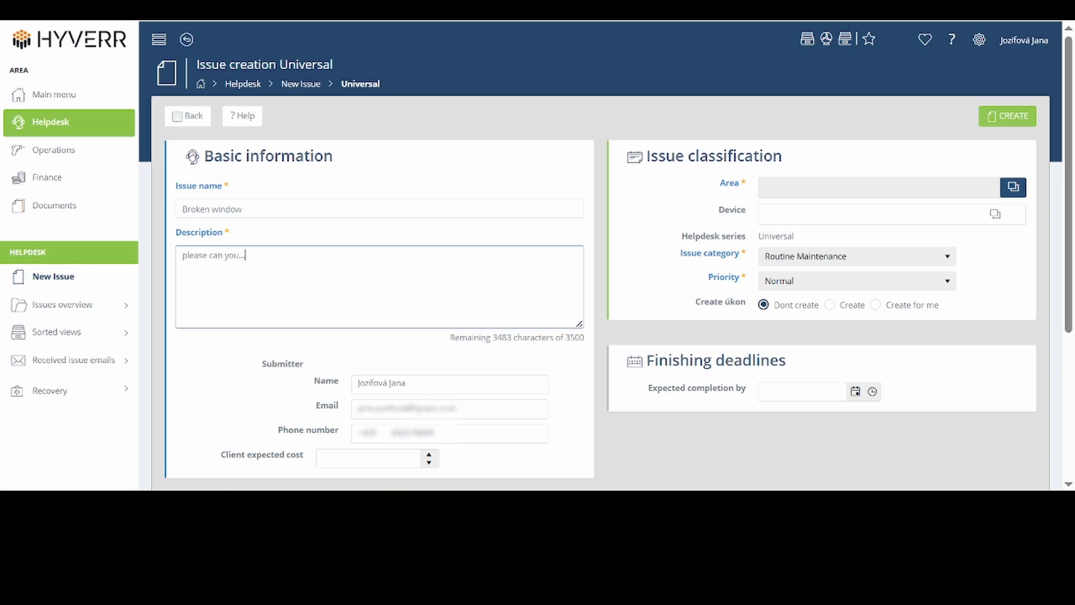
Step: Assign the issue to area 100 - Tested building and set its priority to High
click(1013, 187)
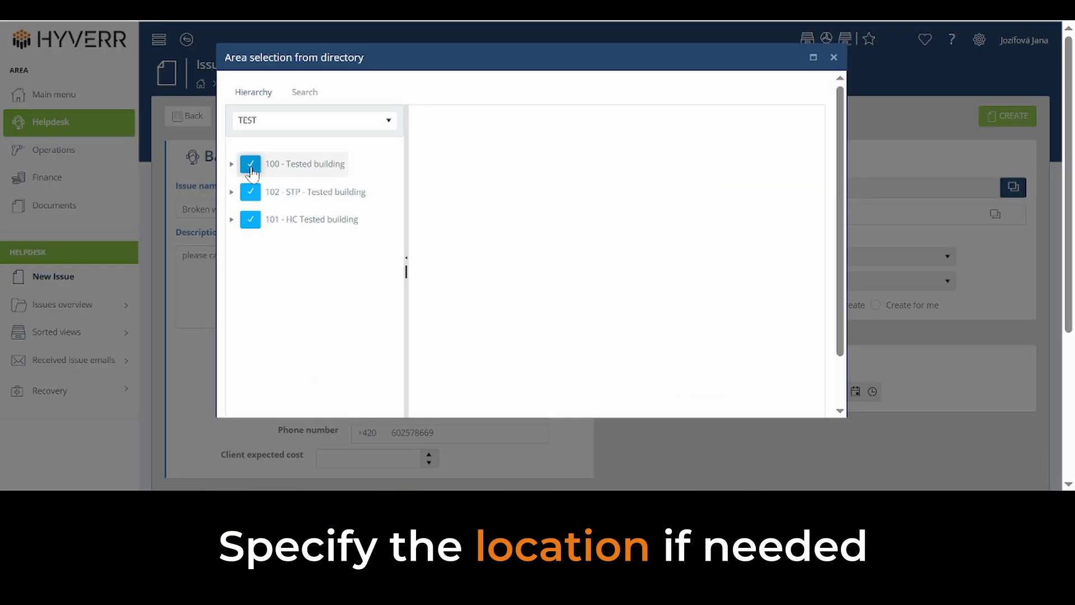
click(251, 170)
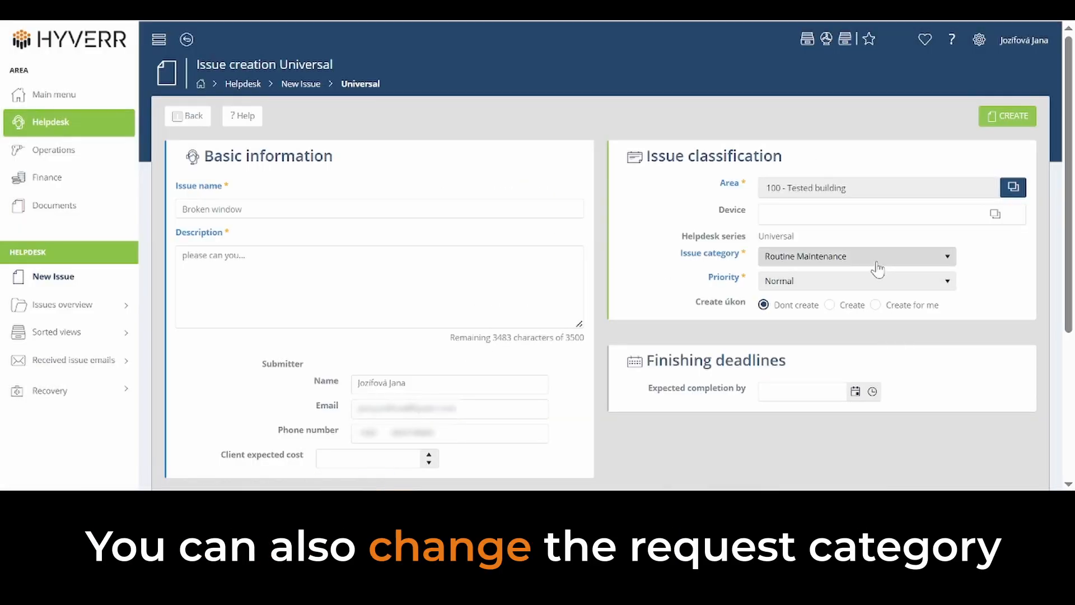
click(857, 285)
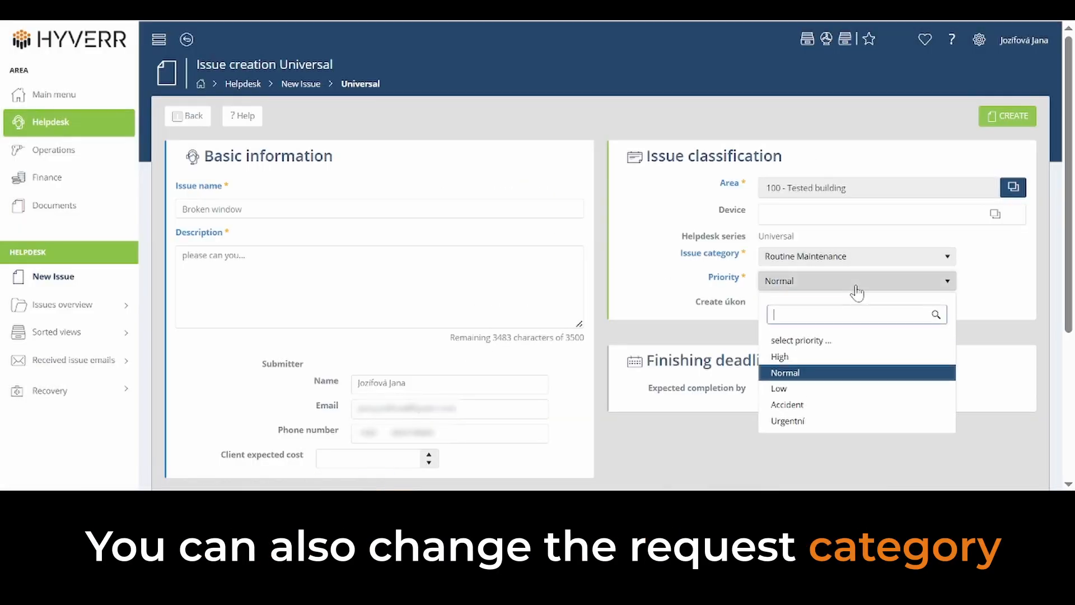
click(784, 355)
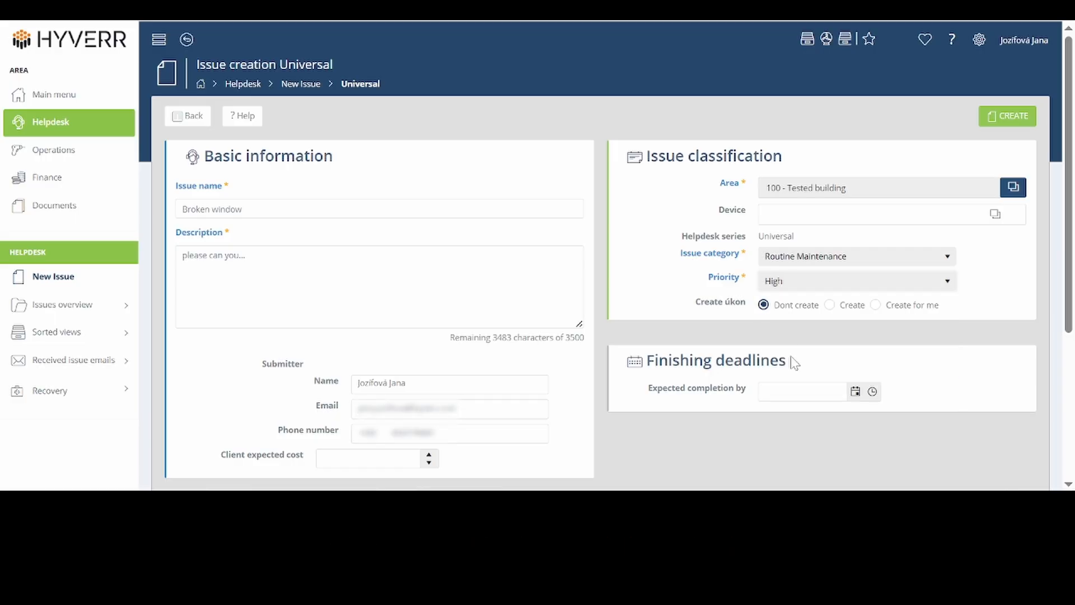
Step: Set the issue's expected completion to 17/06/2025 00:00 and the client expected cost to 30
scroll(794, 363, down, 3)
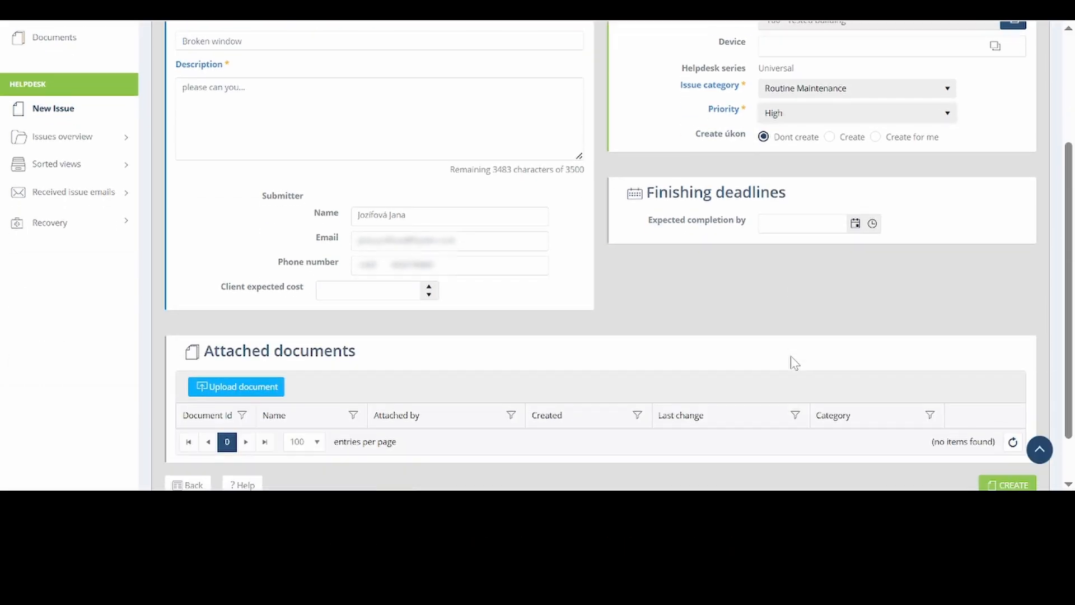
click(854, 230)
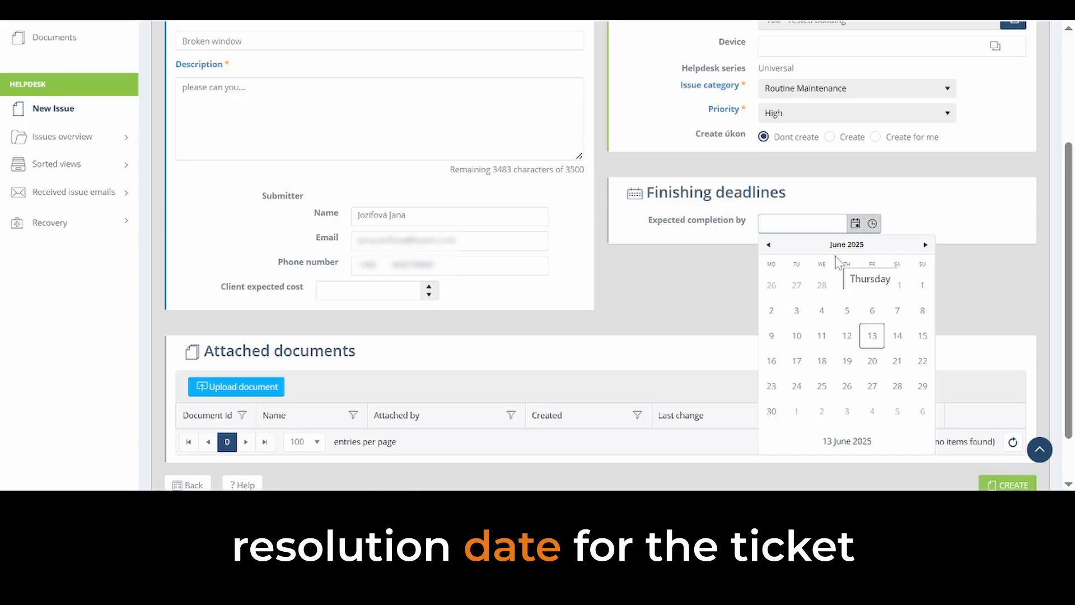
click(795, 364)
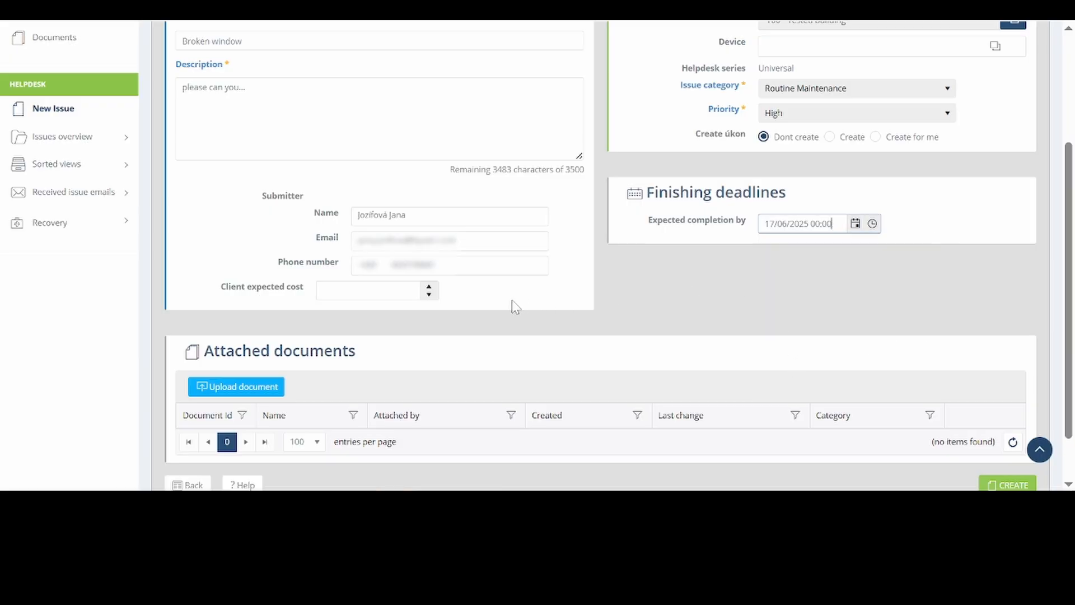
click(342, 291)
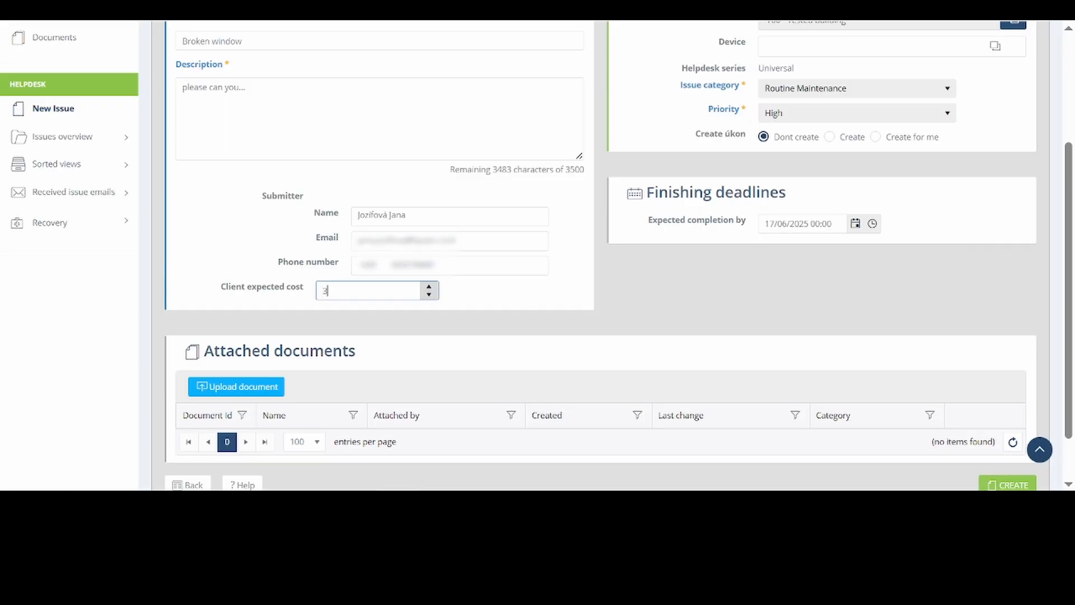
text(30)
Step: Attach the picture Rozbité okno.PNG to the issue as a document in the category 07 - Fotodokumentace
click(244, 386)
click(536, 138)
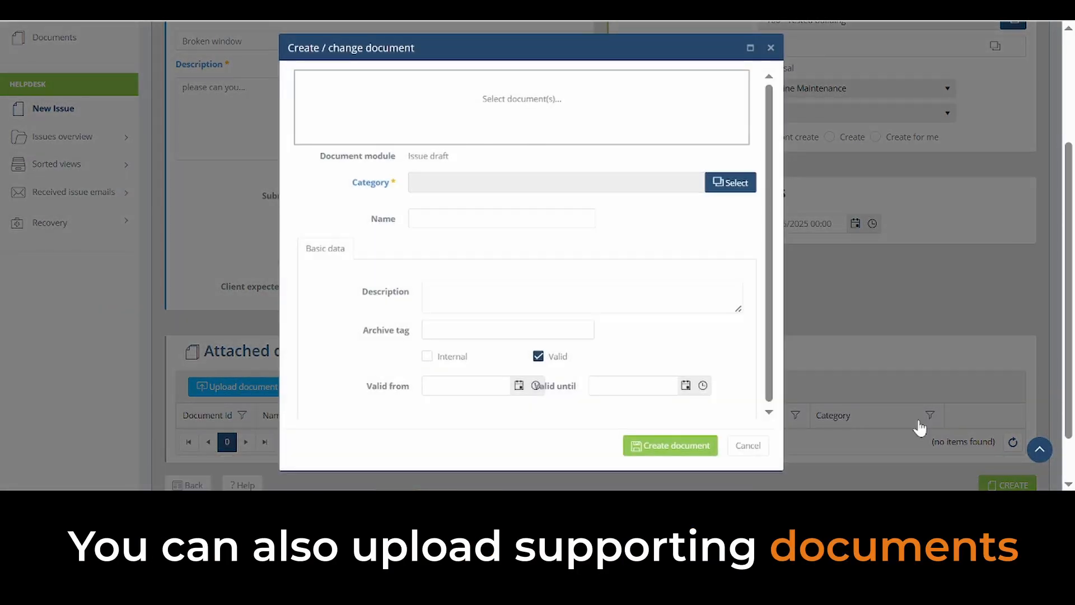
click(919, 427)
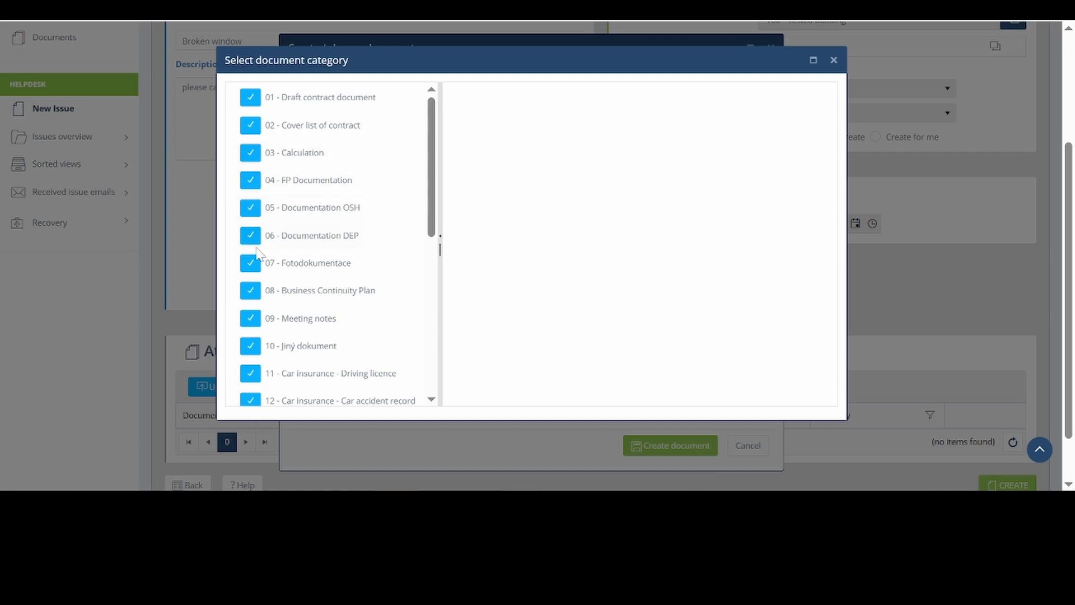
click(302, 263)
click(823, 227)
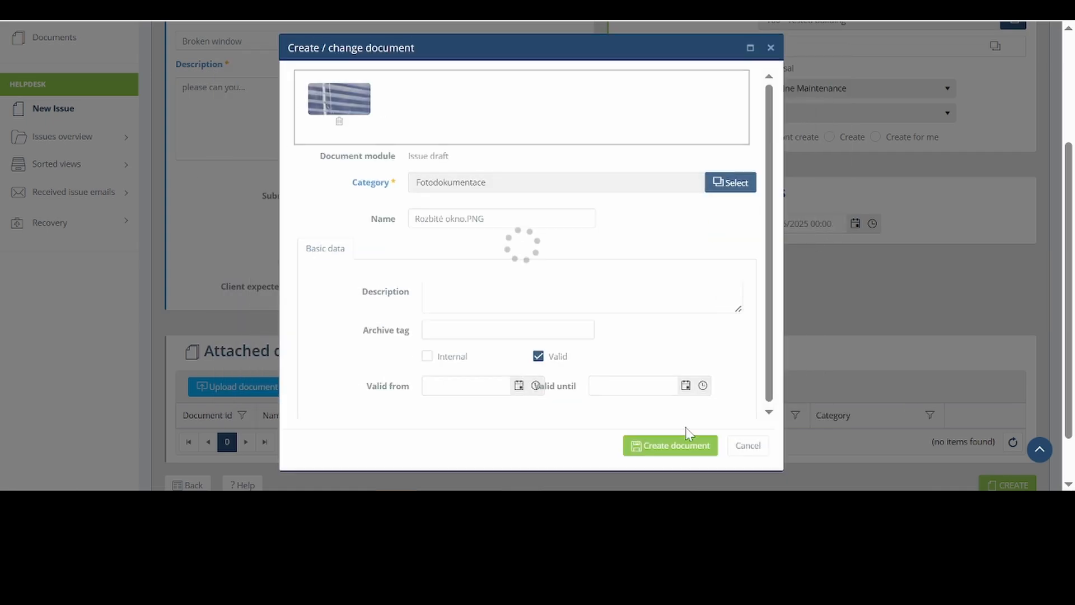
click(678, 447)
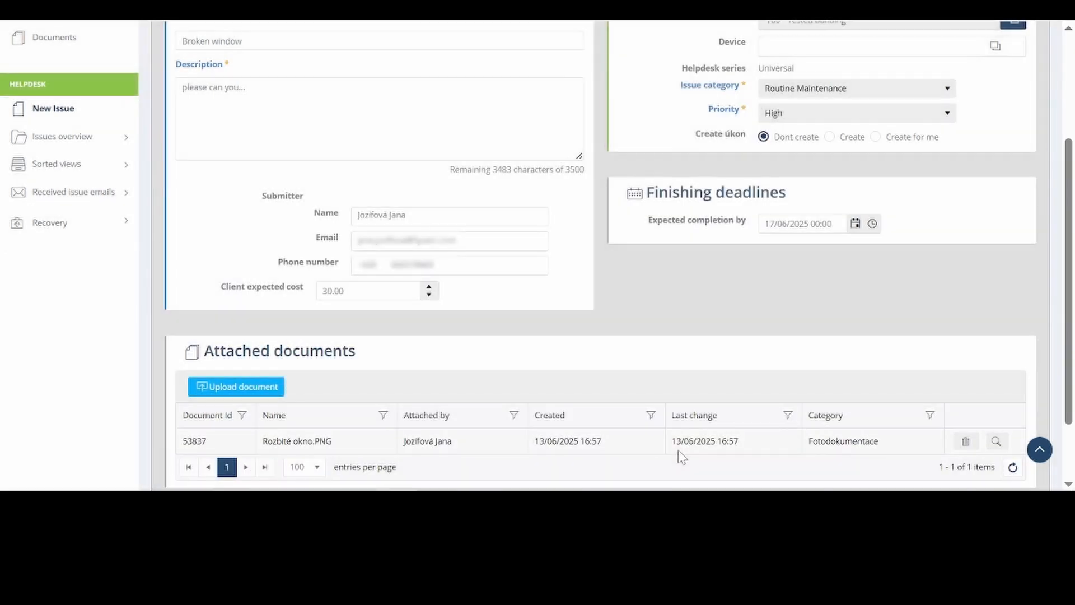
Step: Create the issue and review the new ticket's details and current status
scroll(797, 360, down, 2)
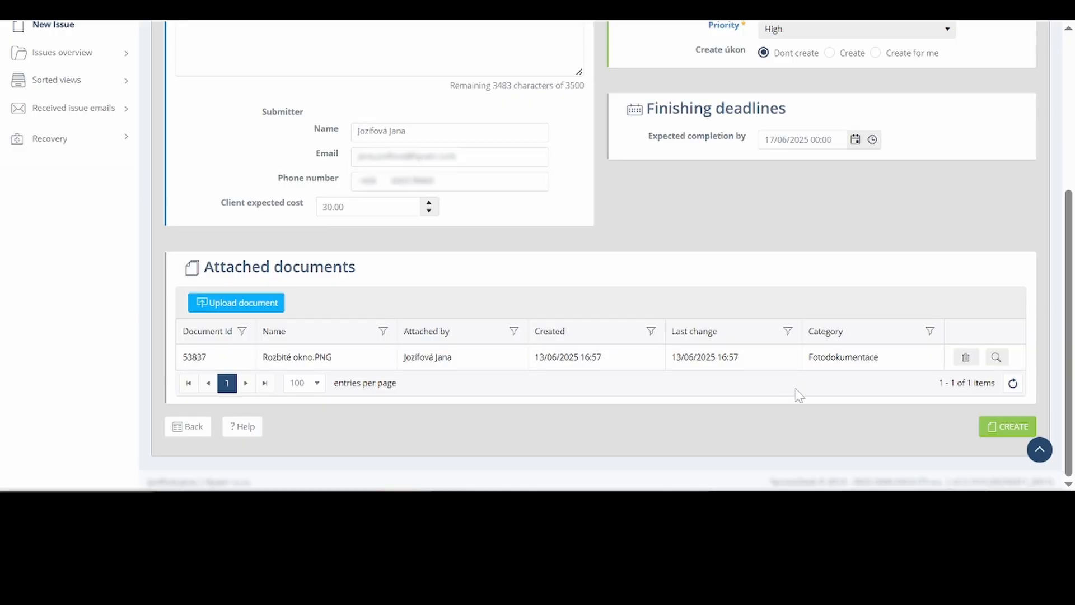
click(1011, 428)
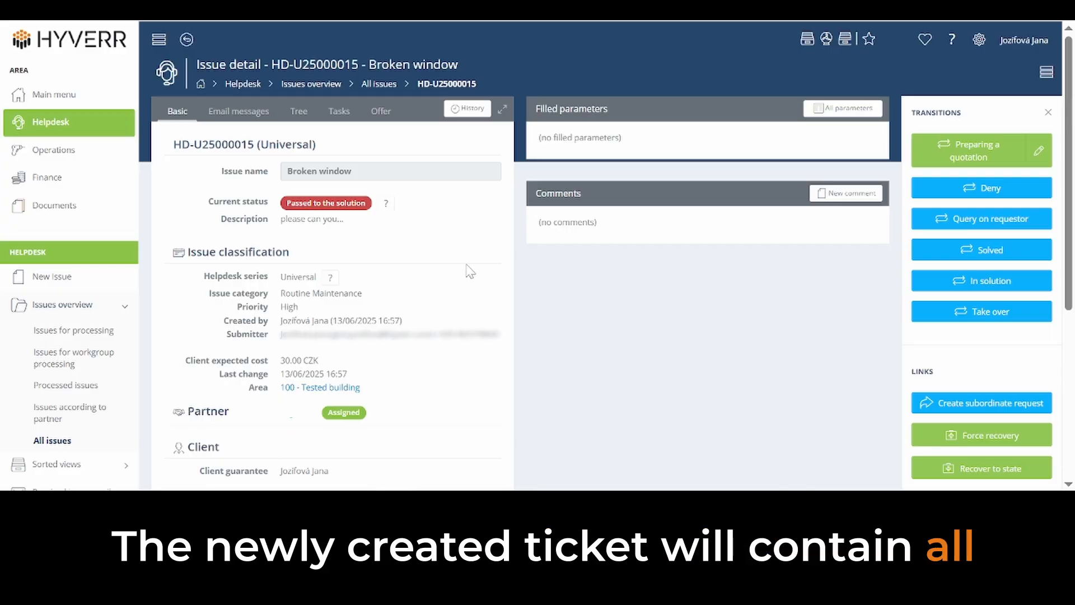
scroll(470, 277, down, 3)
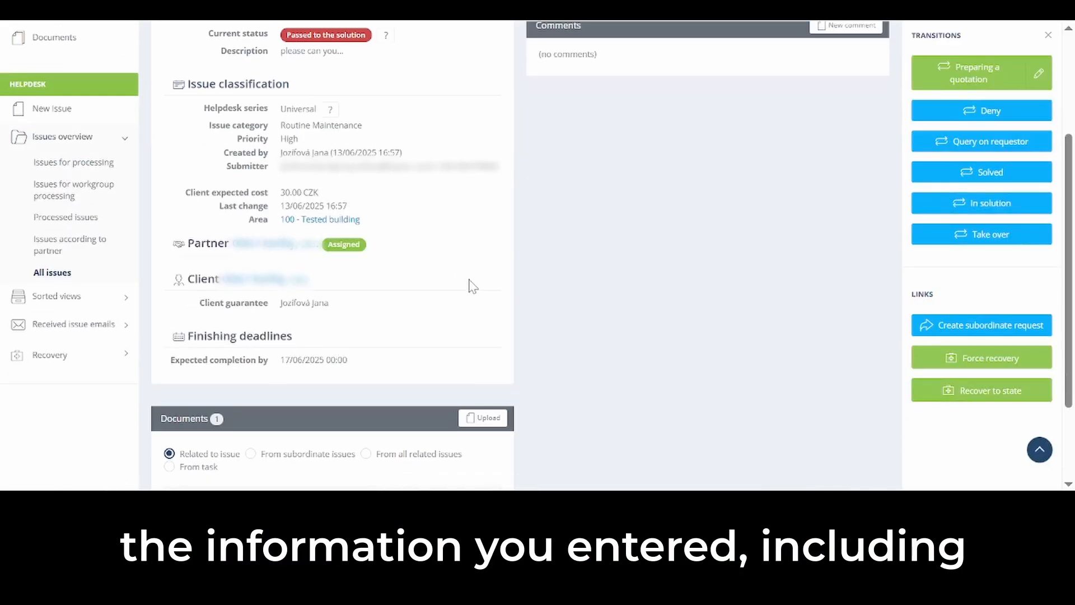
scroll(472, 285, up, 2)
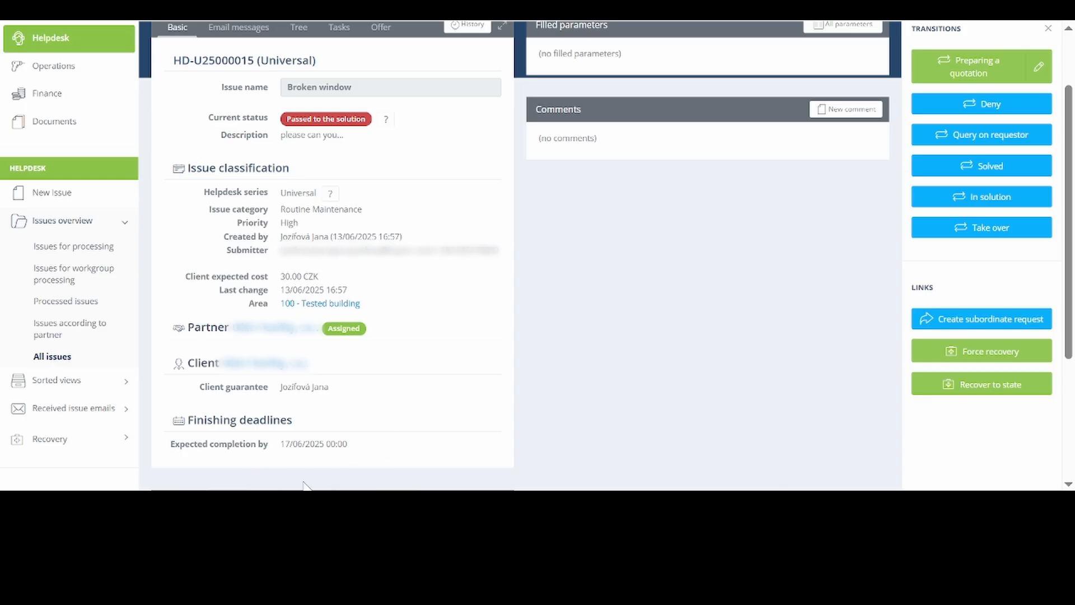
scroll(570, 357, up, 2)
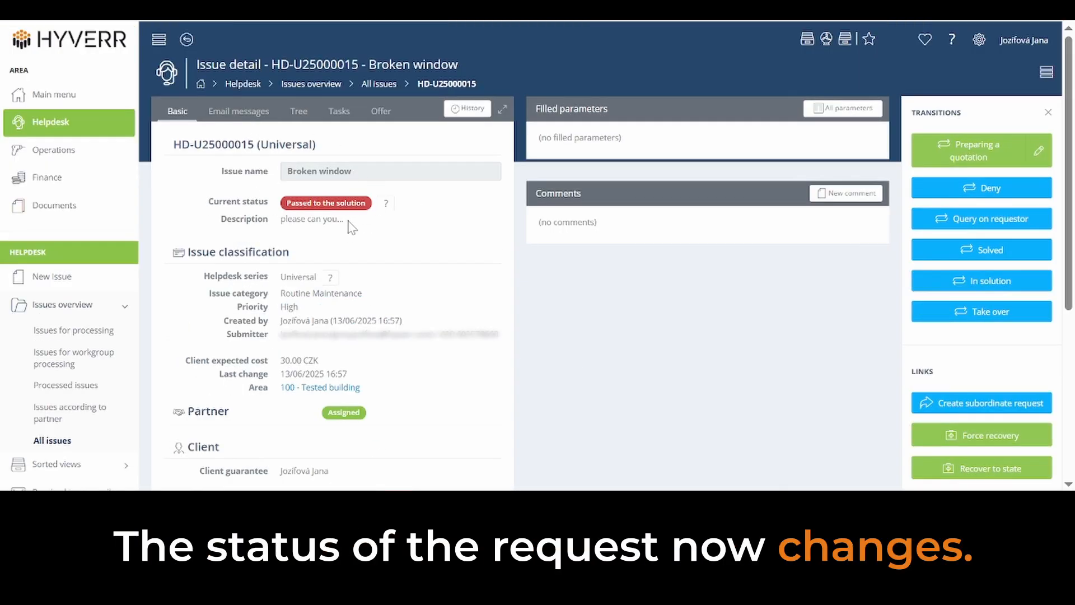
mouse_move(385, 203)
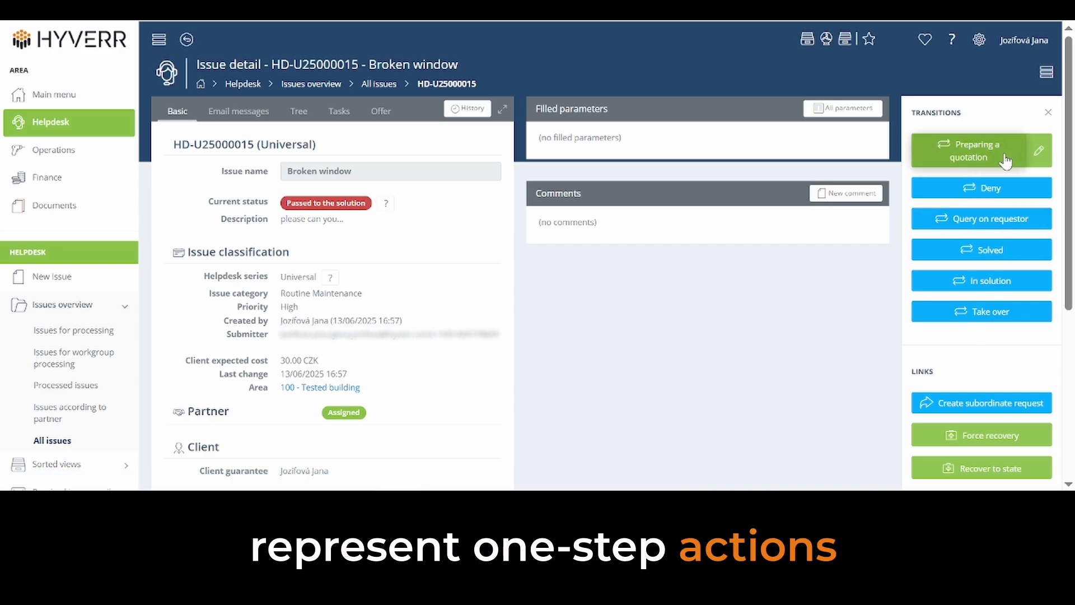
Step: Send the issue back as a Query on requestor with the comment "???" and check its status
click(989, 219)
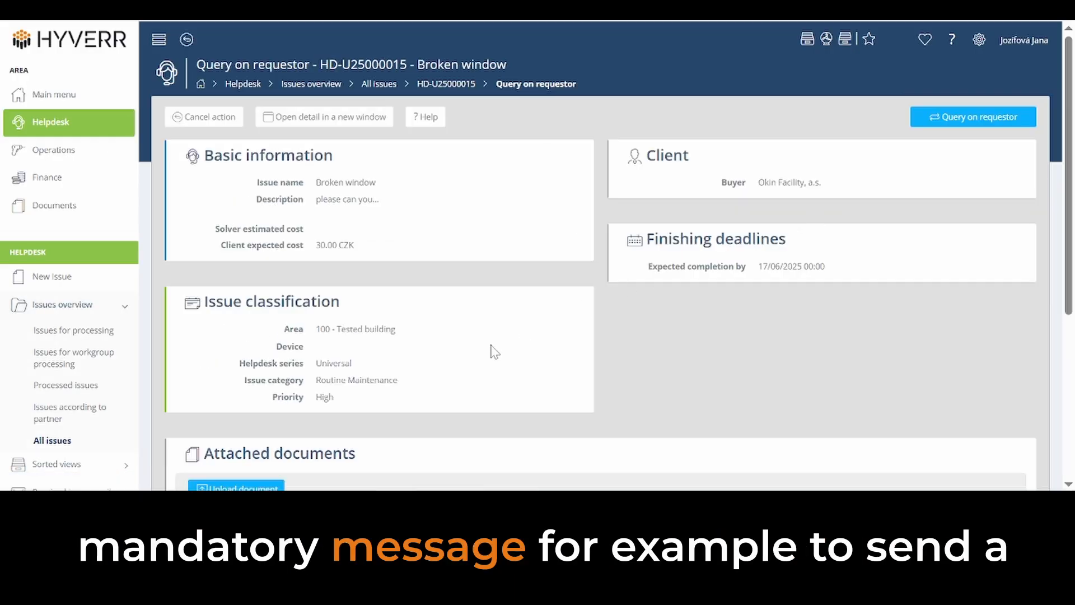
scroll(492, 351, down, 5)
click(600, 381)
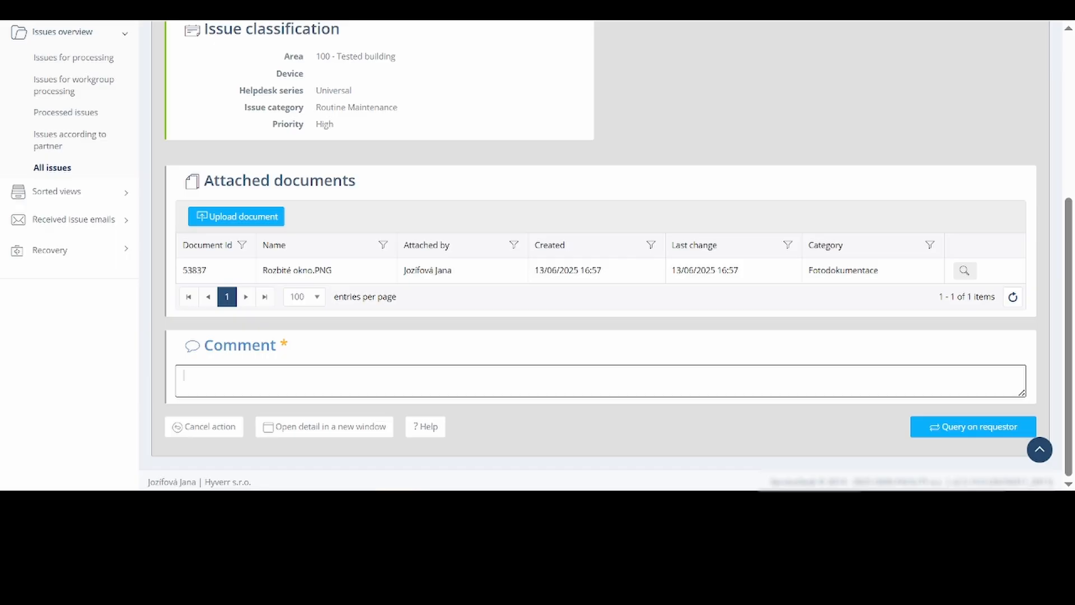
click(984, 432)
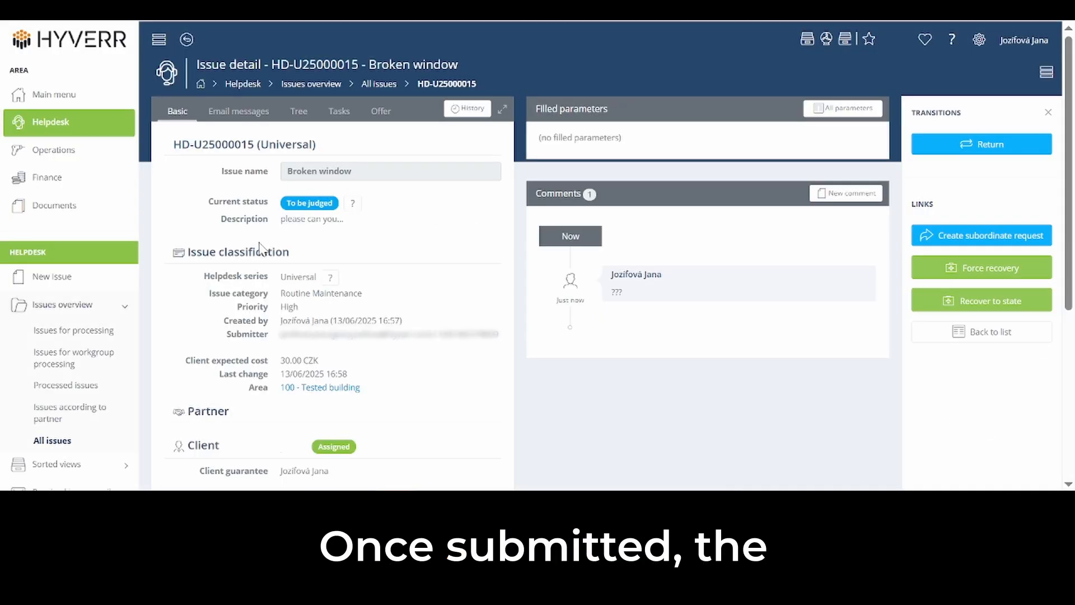
mouse_move(338, 208)
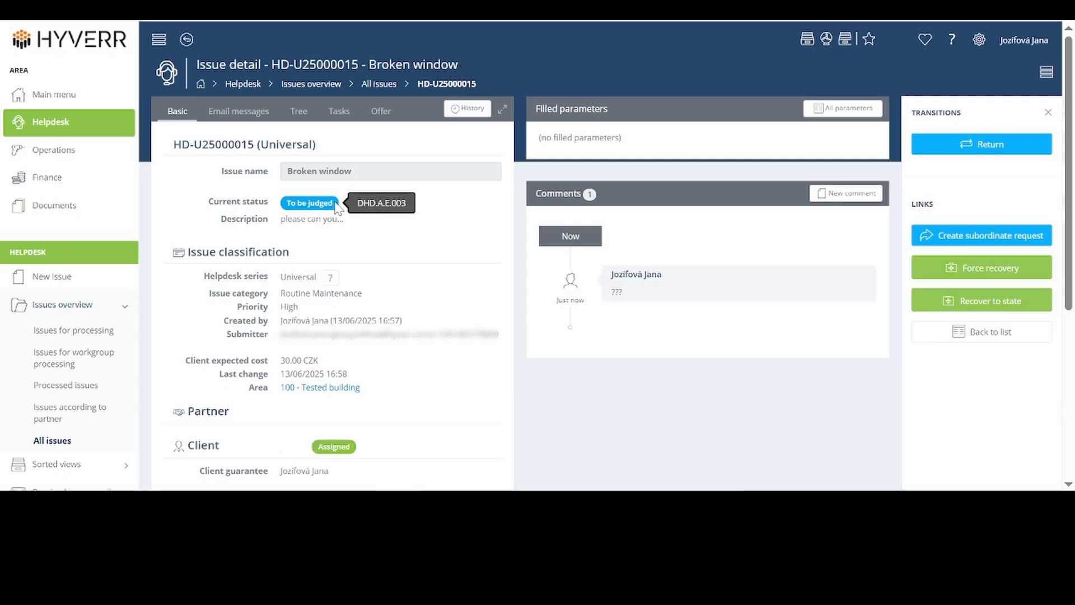
Step: Answer the query by returning the issue with the comment "!!!!"
click(991, 145)
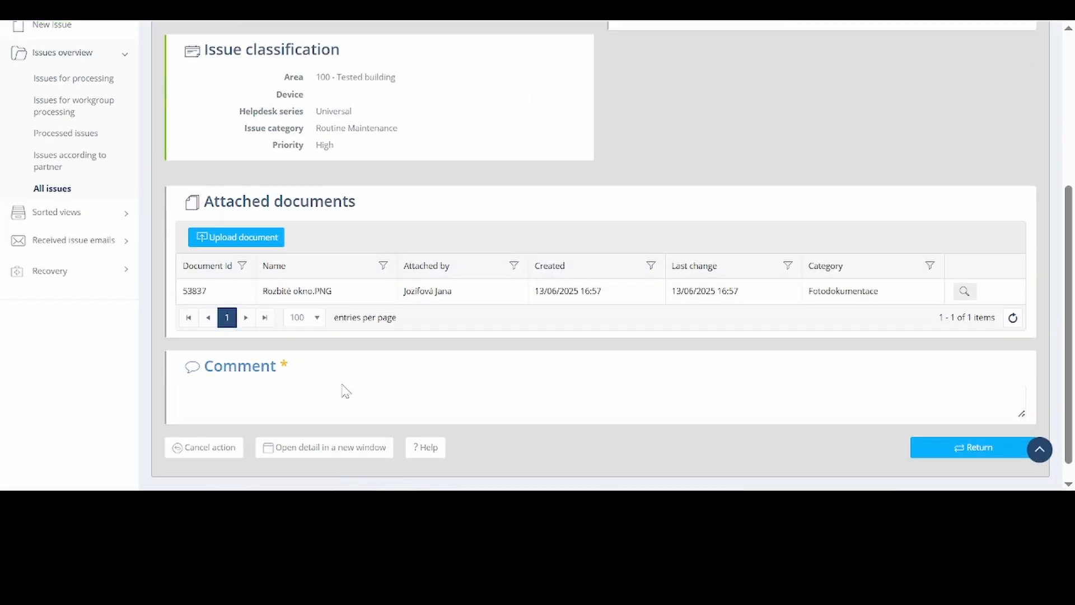
click(185, 398)
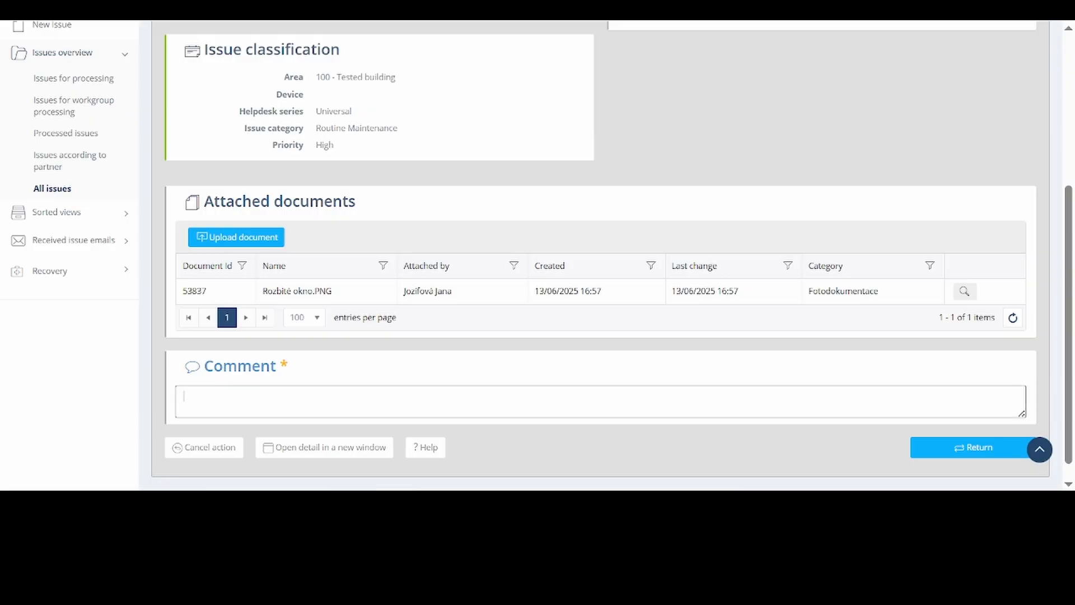
text(!!!!)
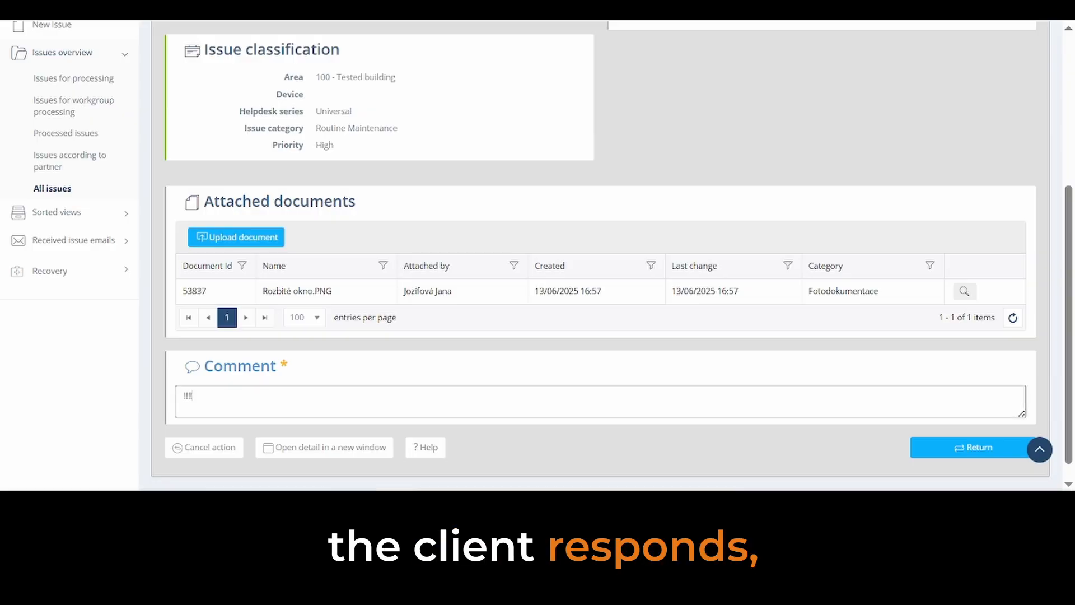
click(965, 451)
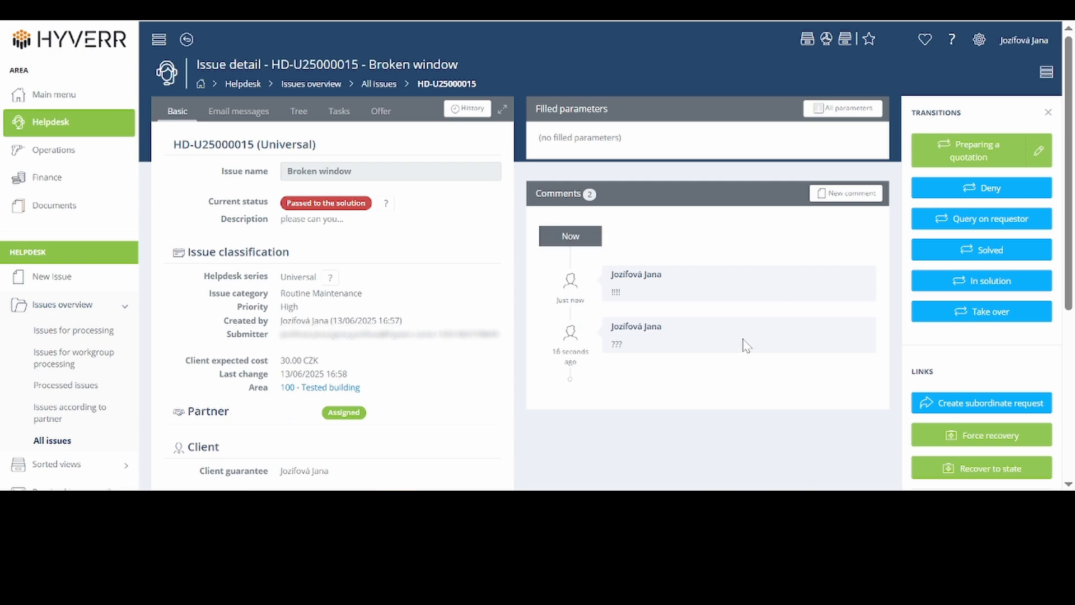
Step: Add the new comment "xxx" to the issue and save it
click(844, 195)
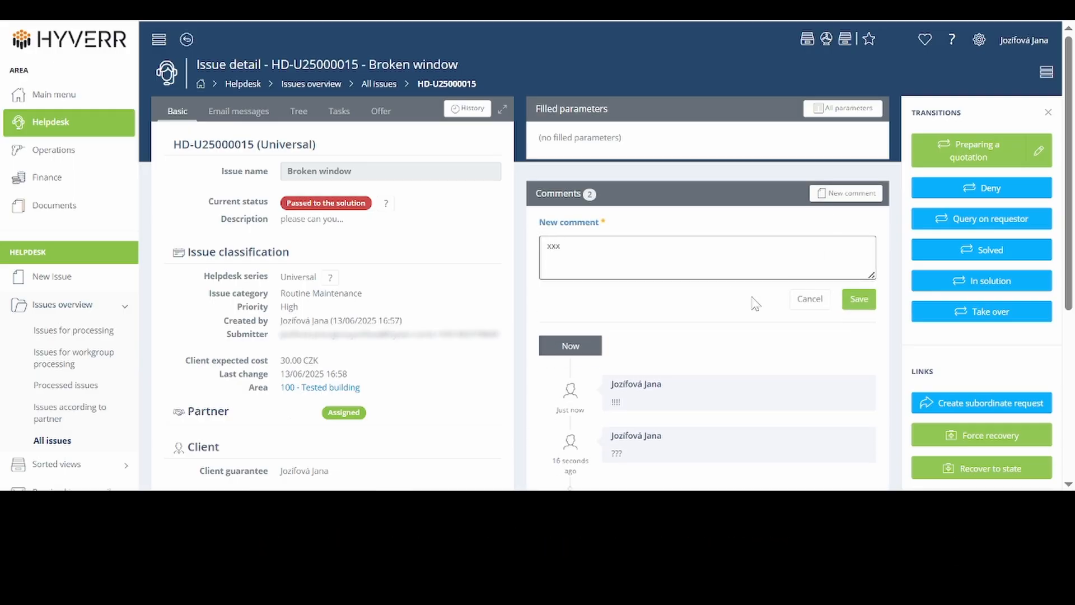
click(860, 300)
Step: Look at the upload form for the issue's documents, close it without uploading, and preview the attached Rozbité okno.PNG
scroll(399, 346, down, 3)
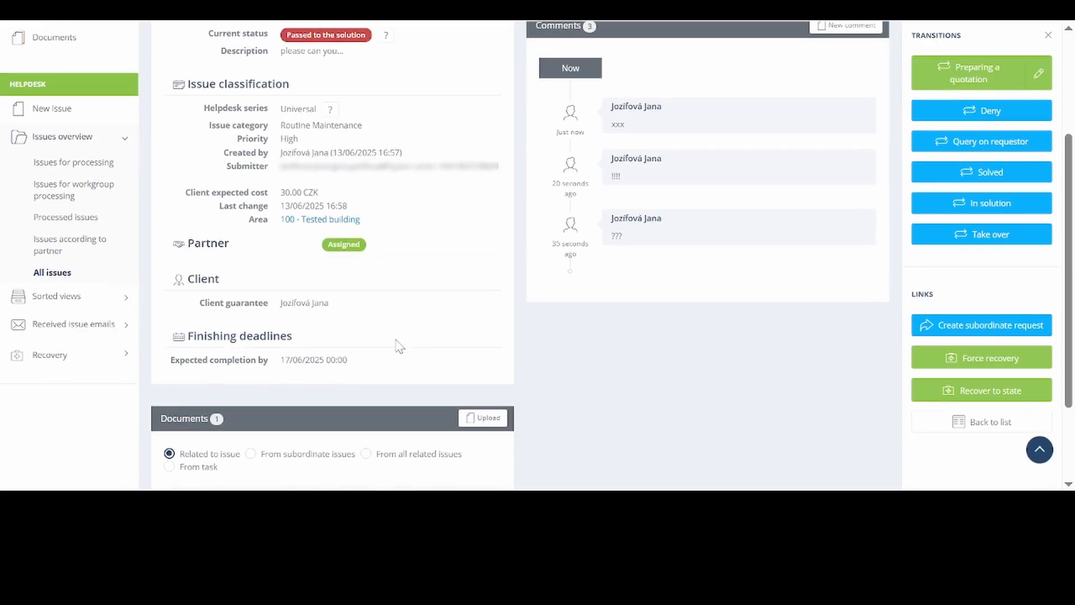
scroll(504, 423, down, 2)
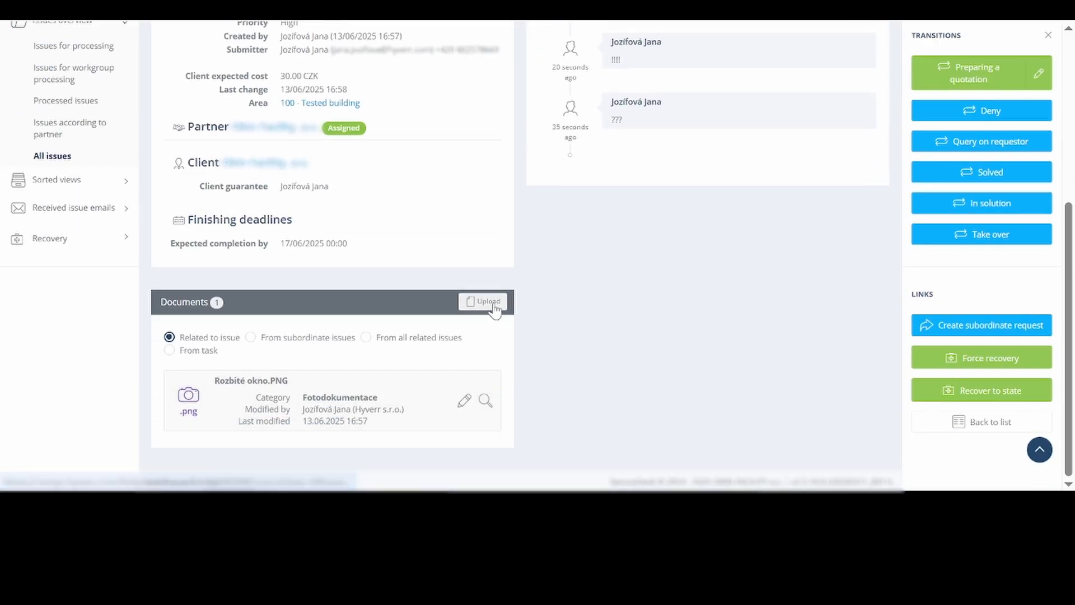
click(495, 304)
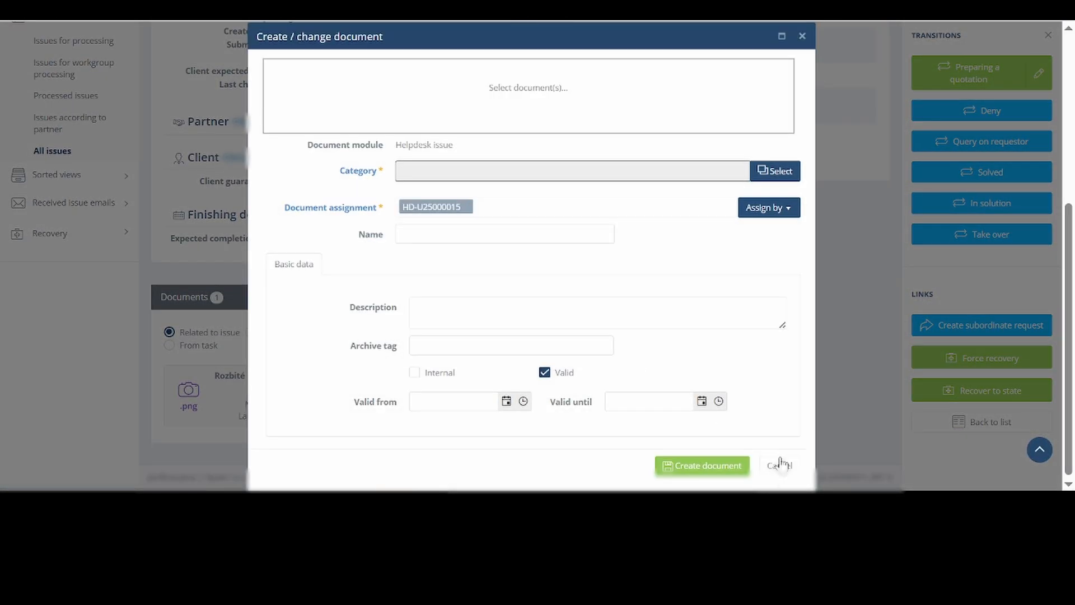
click(784, 470)
mouse_move(186, 408)
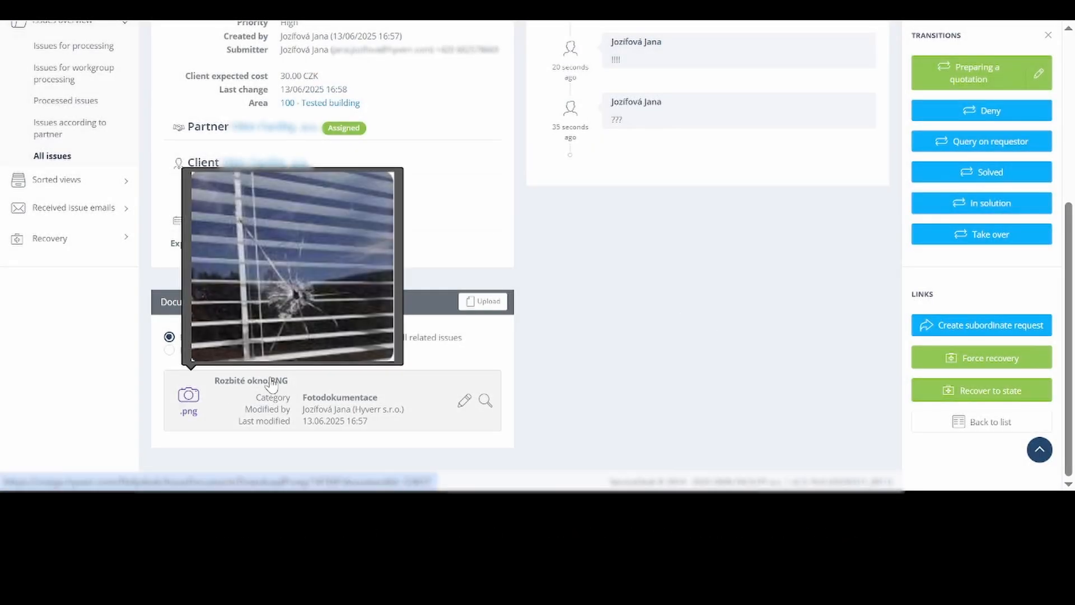
Step: Move the Broken window issue to In solution with the solver estimated solving date 16/06/2025 00:00 and check its updated detail
scroll(706, 334, up, 3)
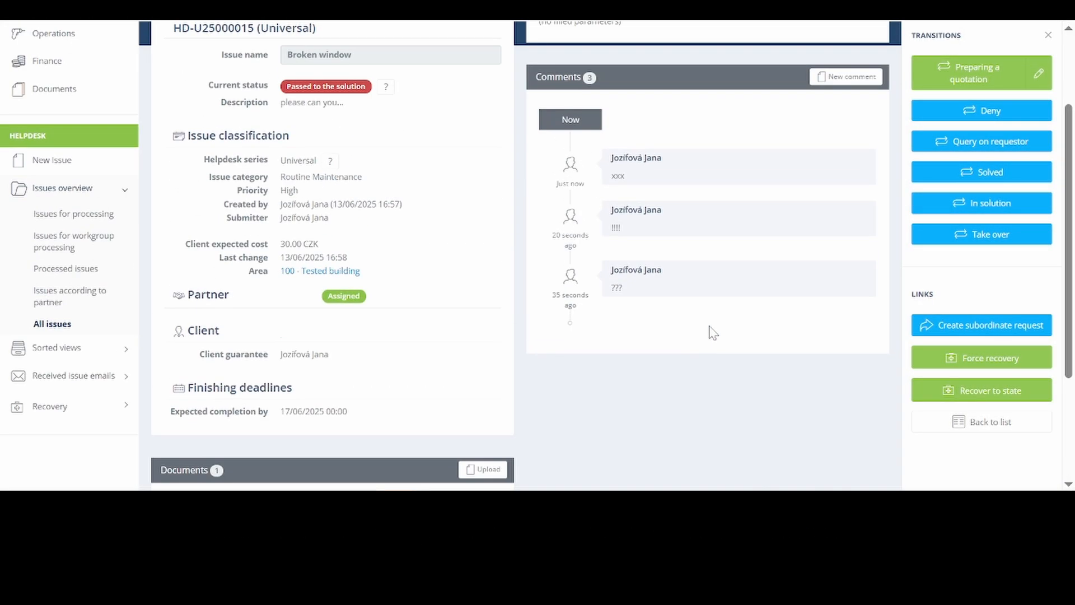
click(978, 204)
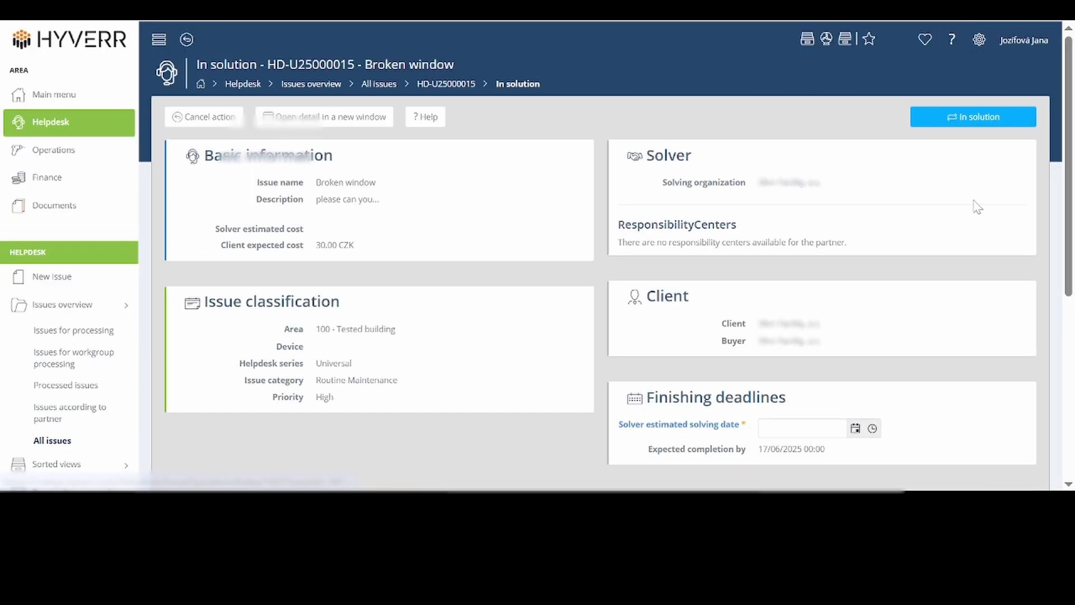
click(855, 428)
click(772, 326)
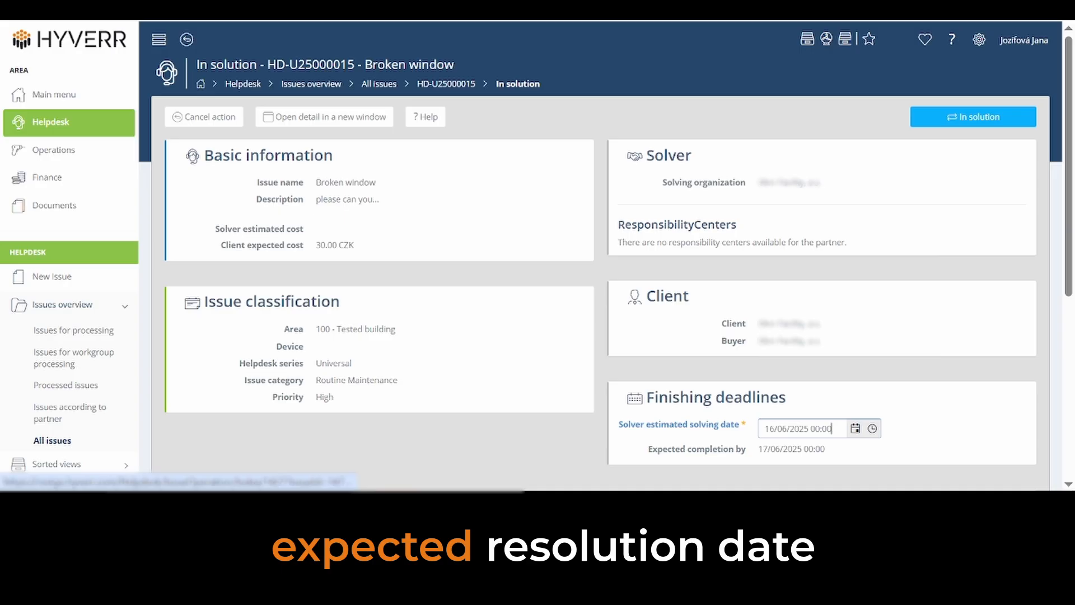
click(992, 118)
scroll(991, 120, down, 4)
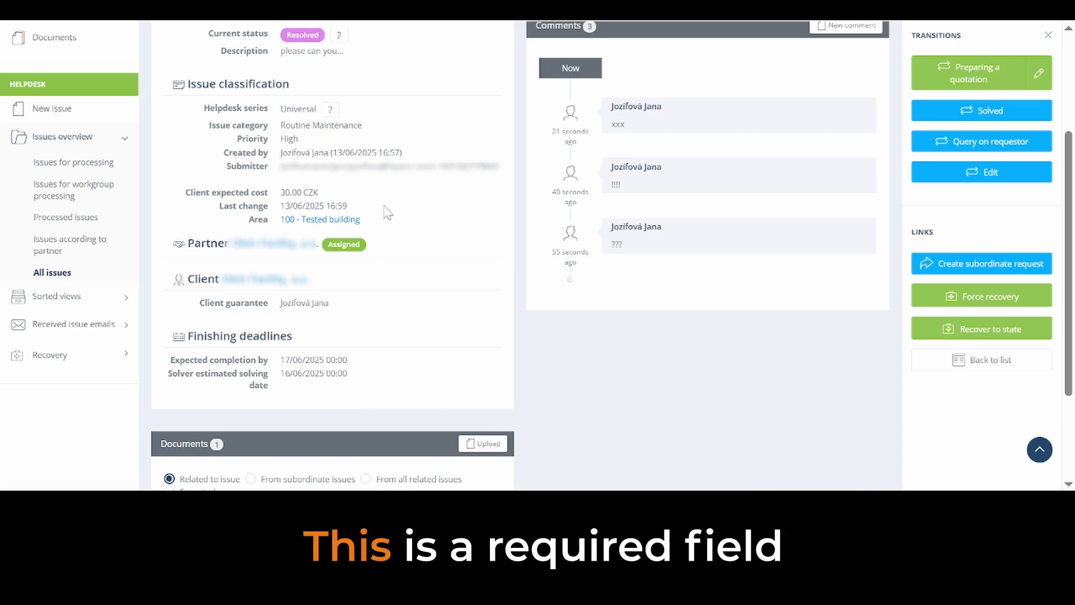
scroll(376, 265, up, 3)
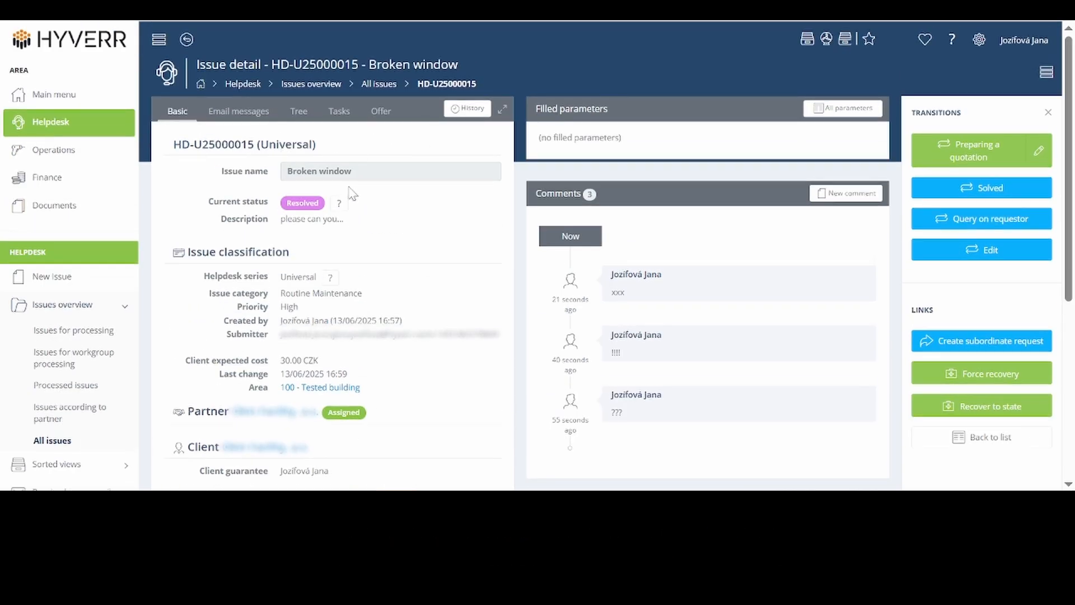
Step: Mark the issue as Solved with a work cost of 50 CZK and a material cost of 15 CZK, and dismiss the e-mail notification
click(1017, 192)
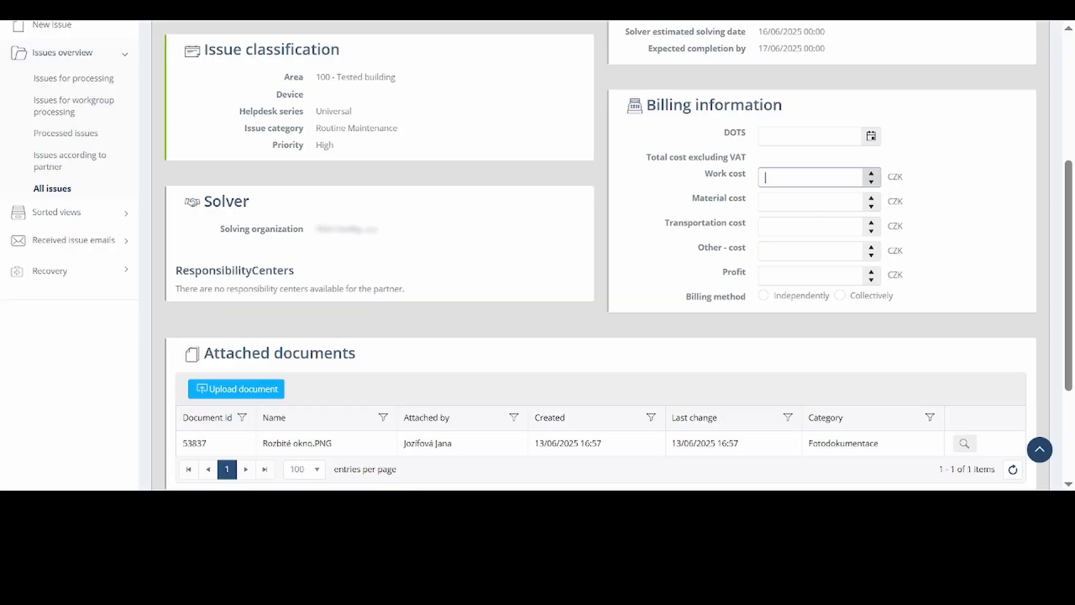
text(50)
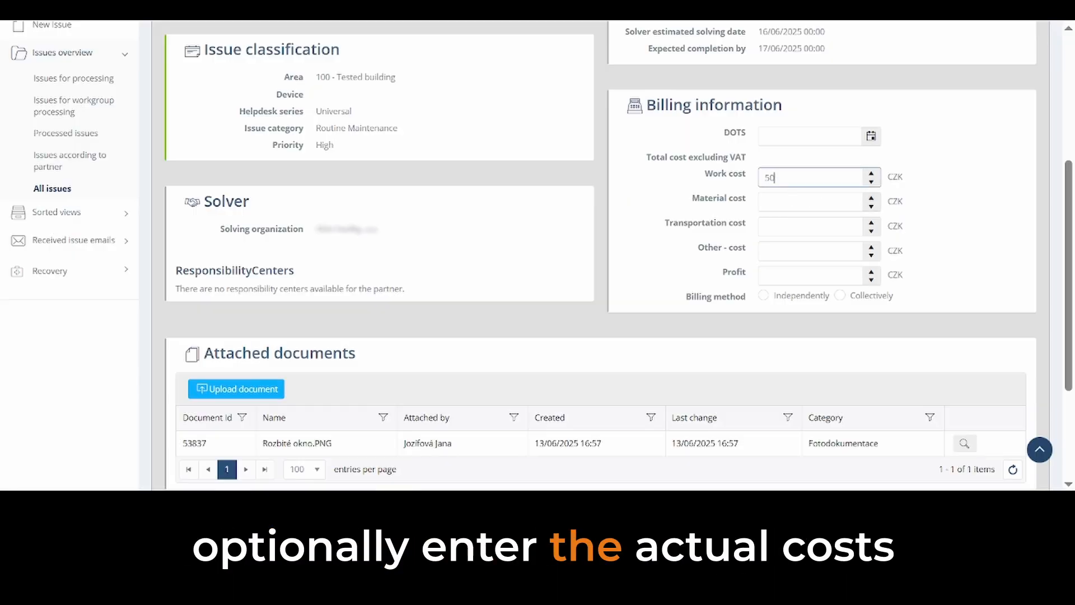
click(795, 202)
text(1)
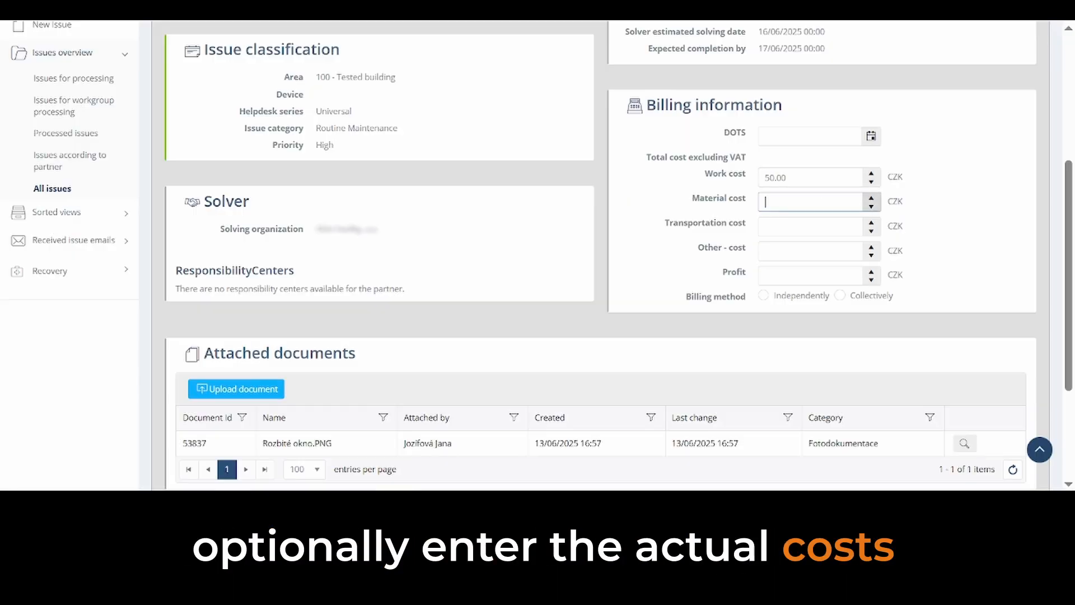
text(5)
drag(1068, 247, 1058, 114)
click(991, 118)
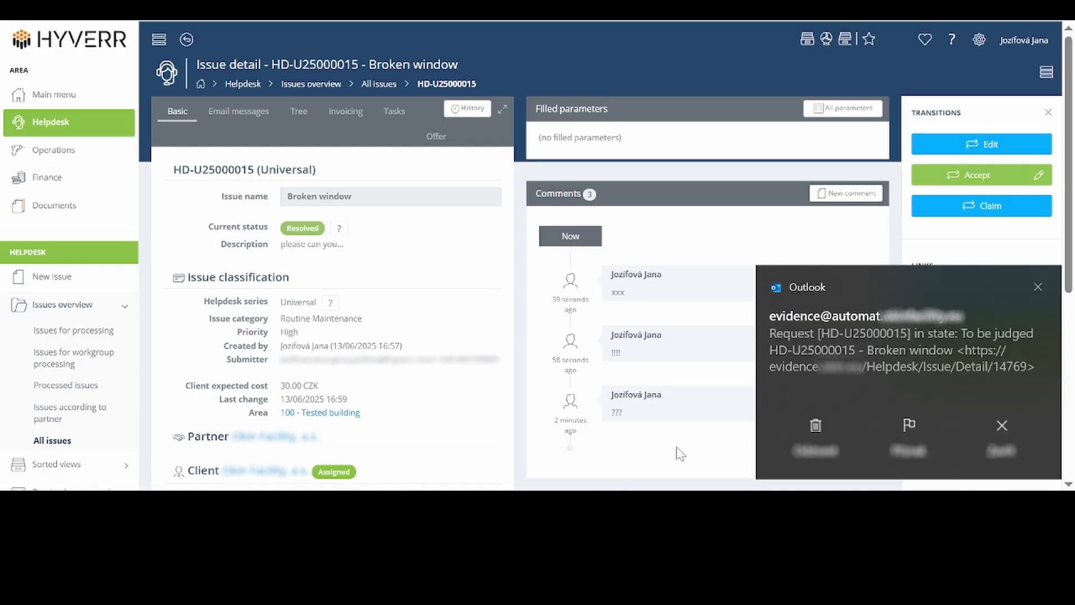
click(1038, 288)
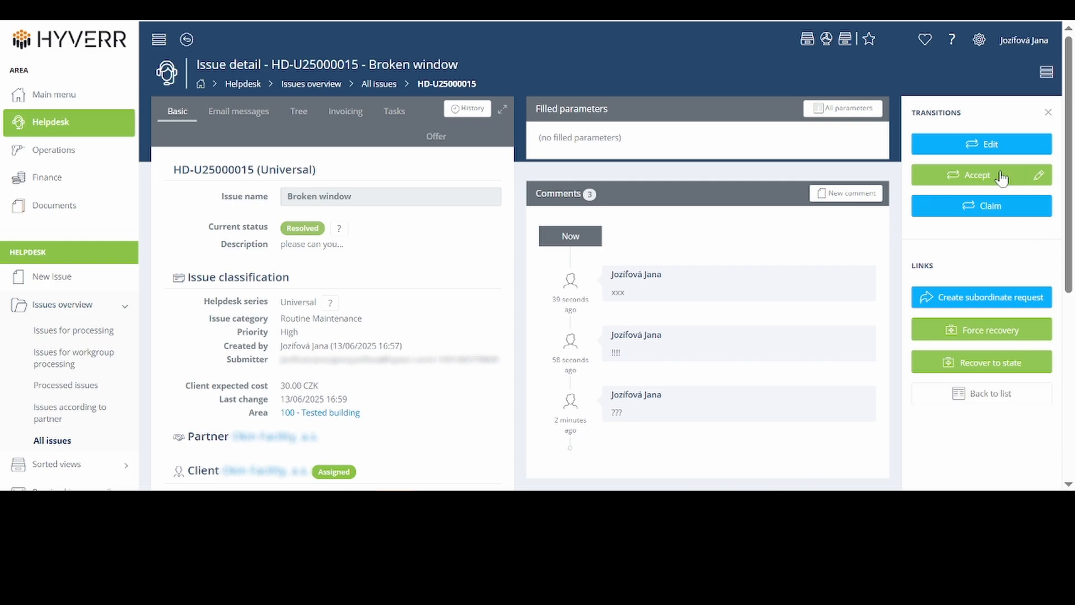
Step: Edit the solved issue's work cost to 20 CZK and accept the issue
click(982, 143)
scroll(982, 144, down, 2)
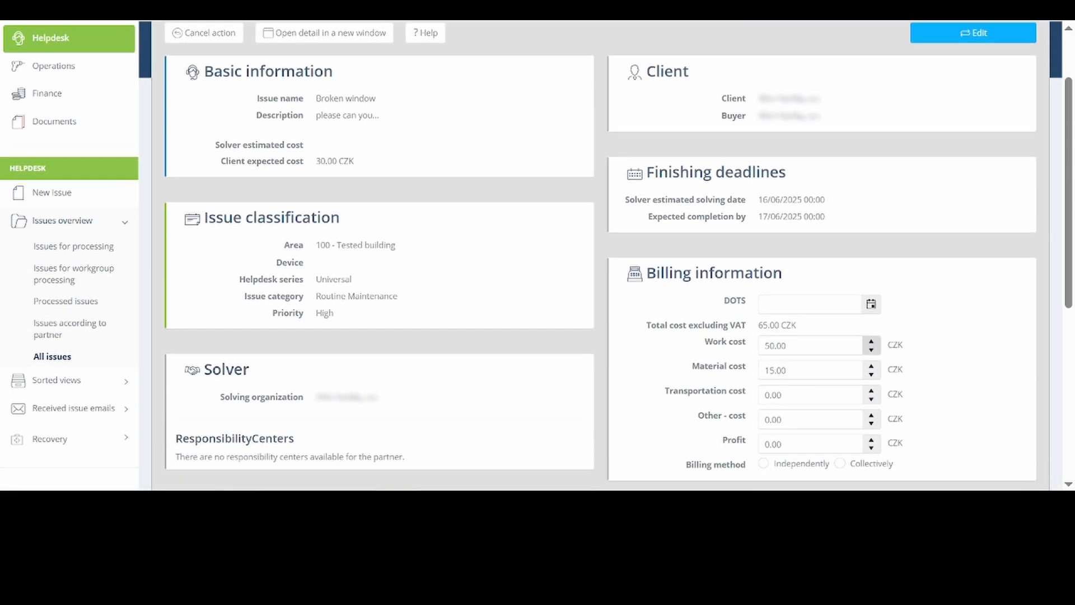
drag(774, 346, 720, 349)
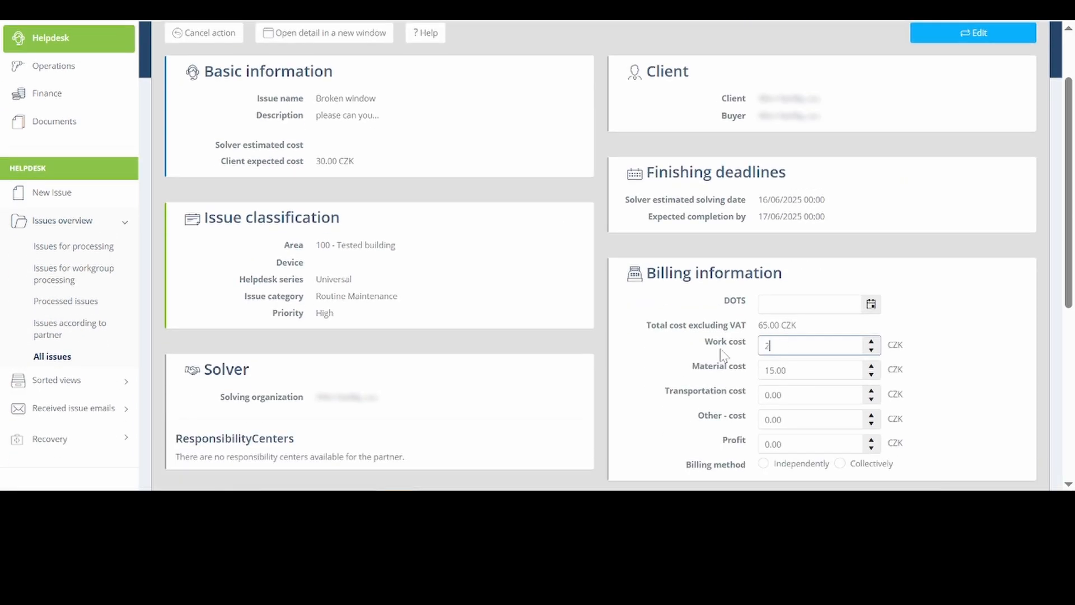
scroll(722, 354, up, 2)
click(994, 122)
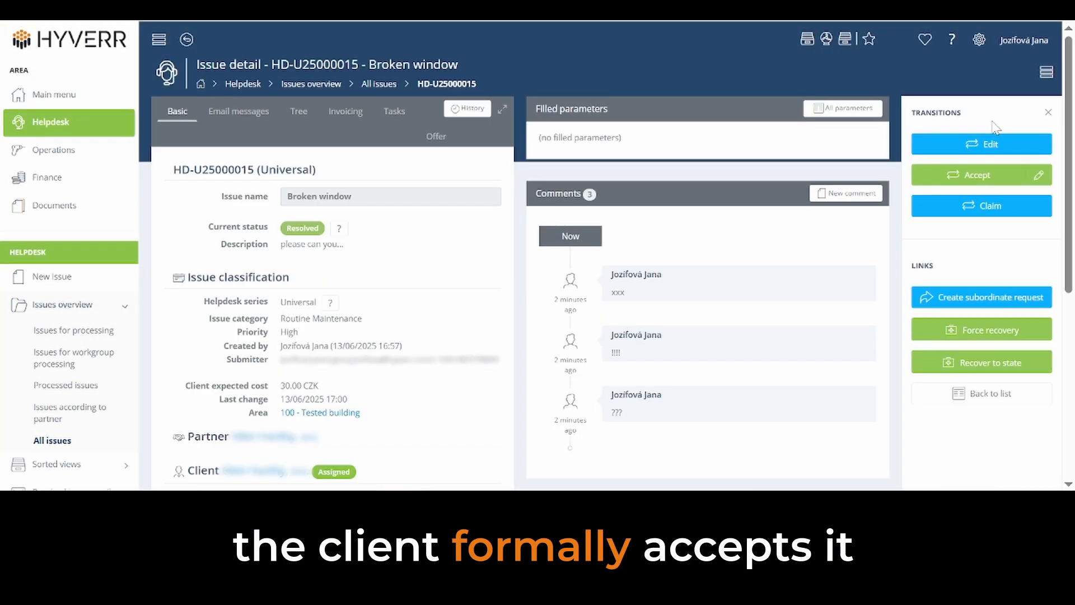
click(977, 175)
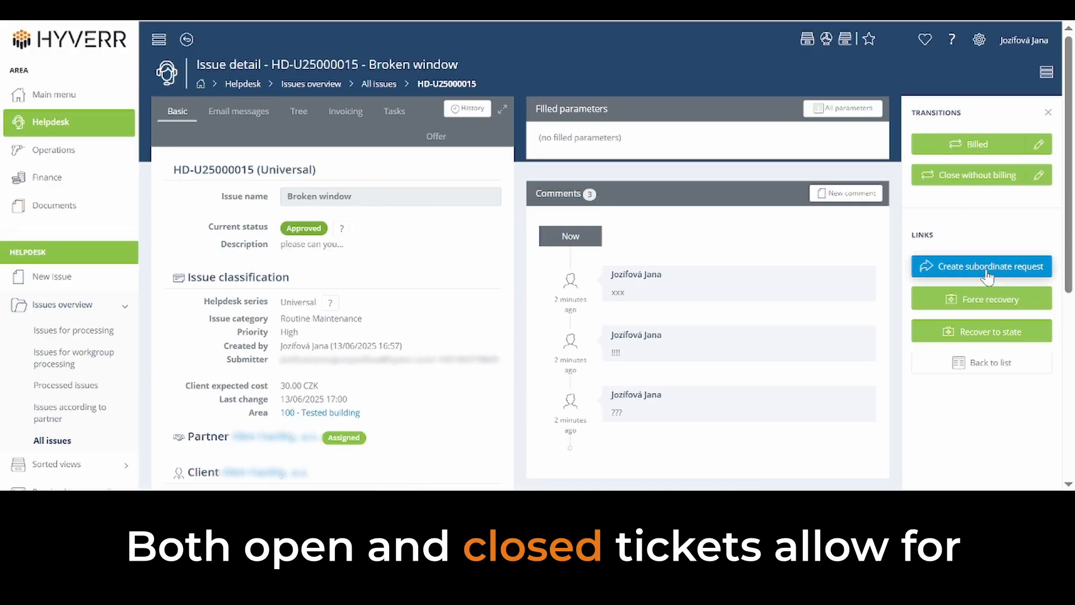
Step: Create a Universal subordinate issue named "Broken door" with the details copied from the Broken window issue
click(930, 268)
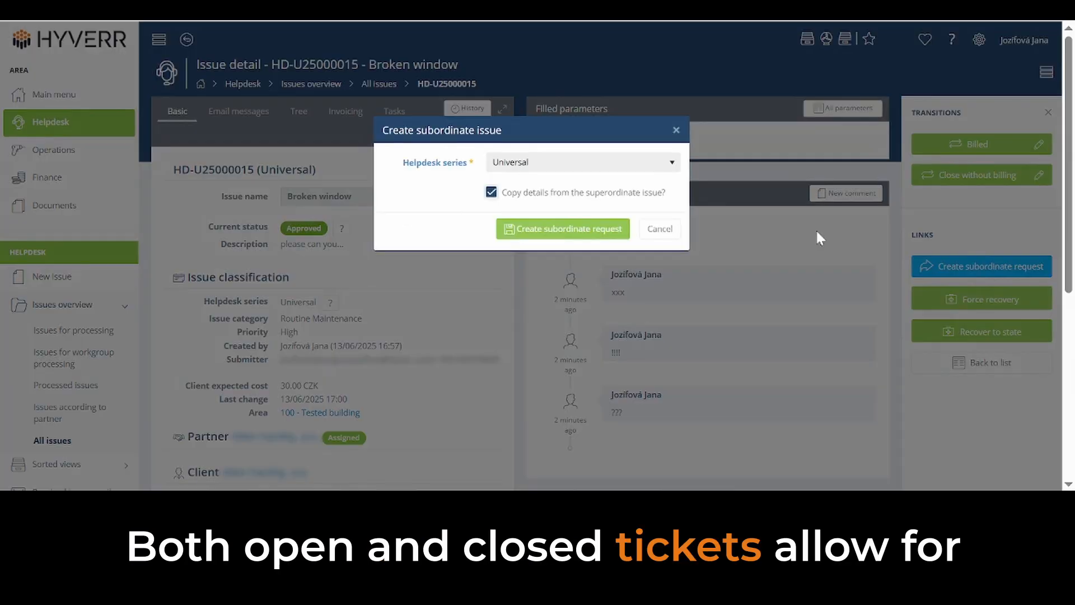
click(567, 229)
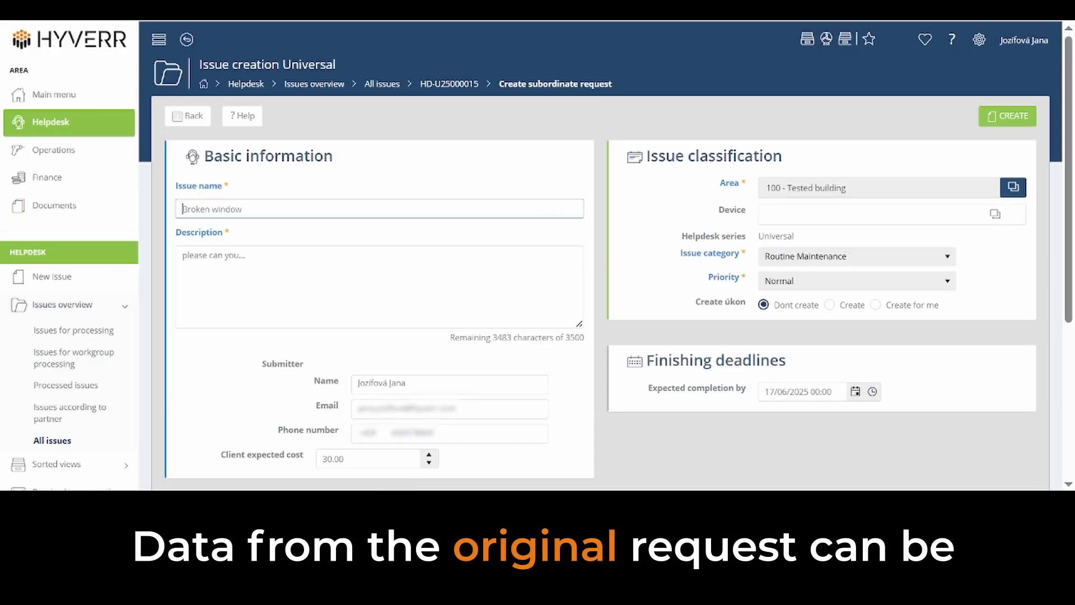
double_click(240, 208)
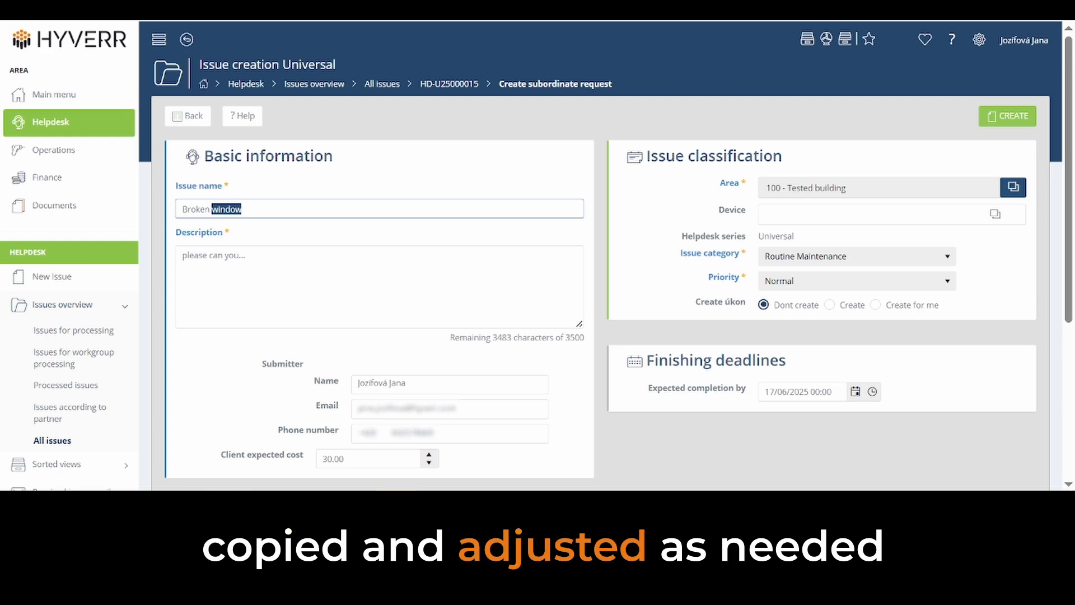
text(do)
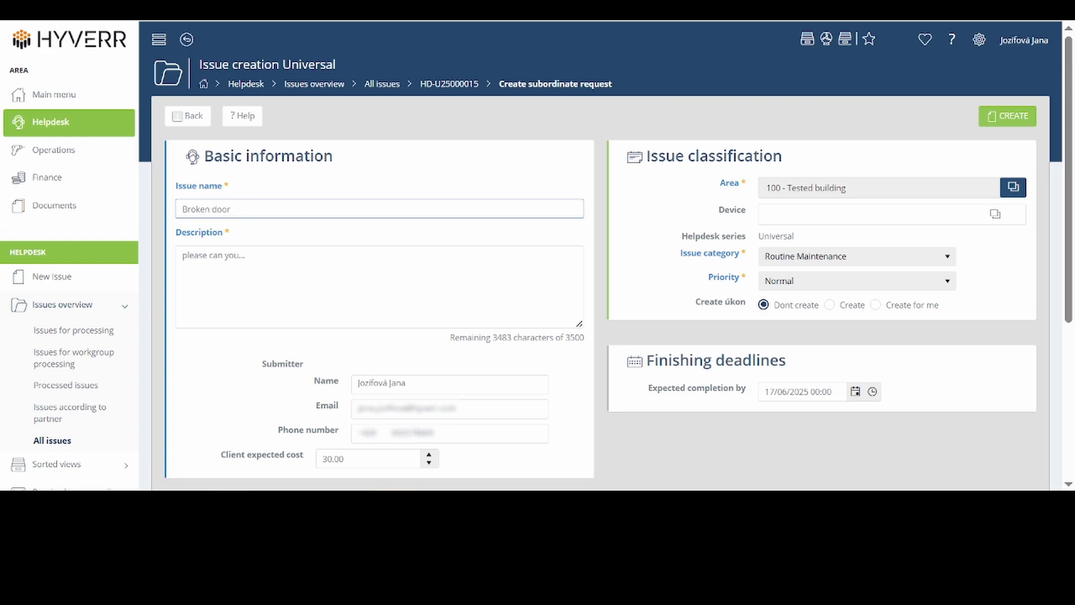
click(1015, 130)
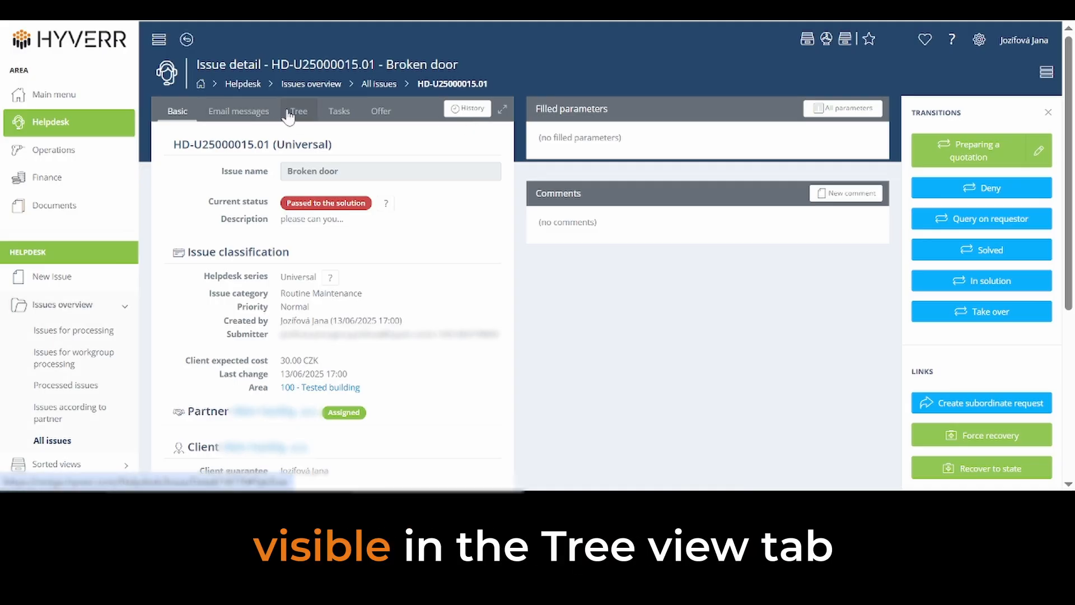
Step: View the Broken door issue's tree of related issues and its new e-mail message form, and return to the basic details
click(295, 112)
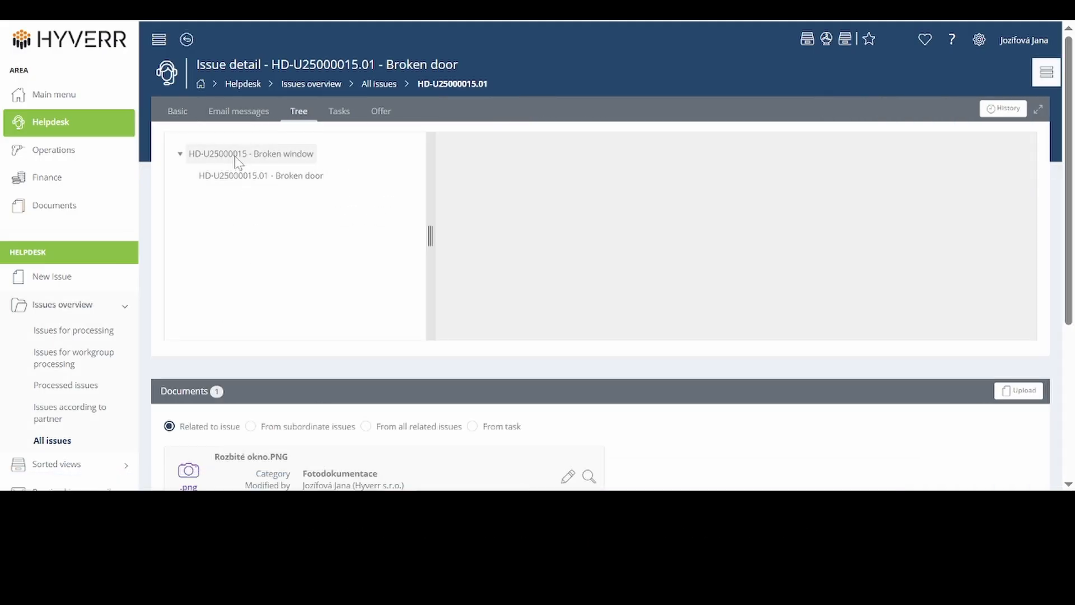
click(177, 111)
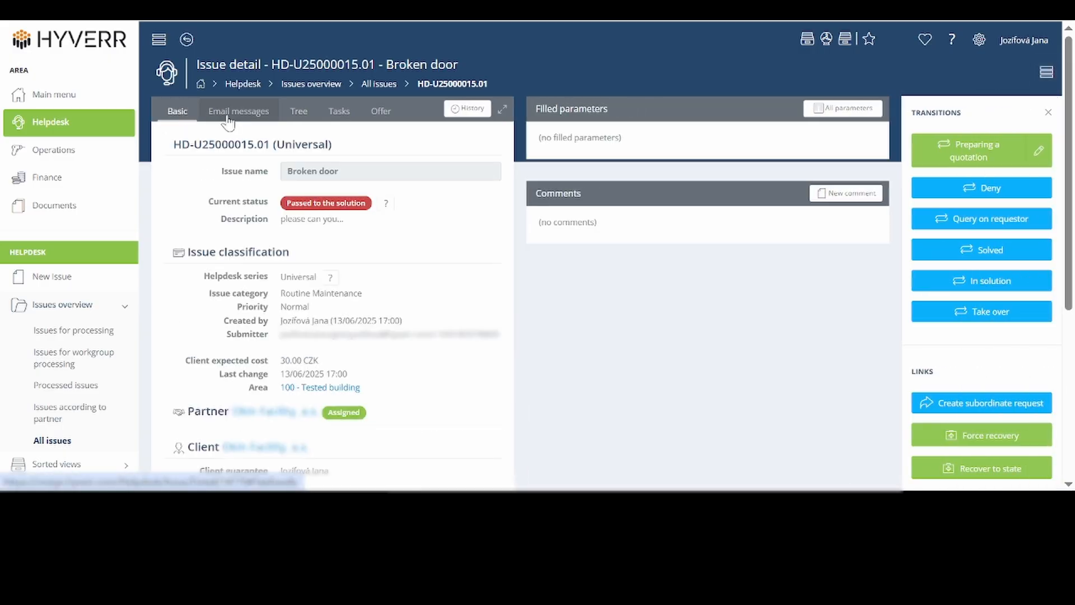
click(228, 115)
click(198, 144)
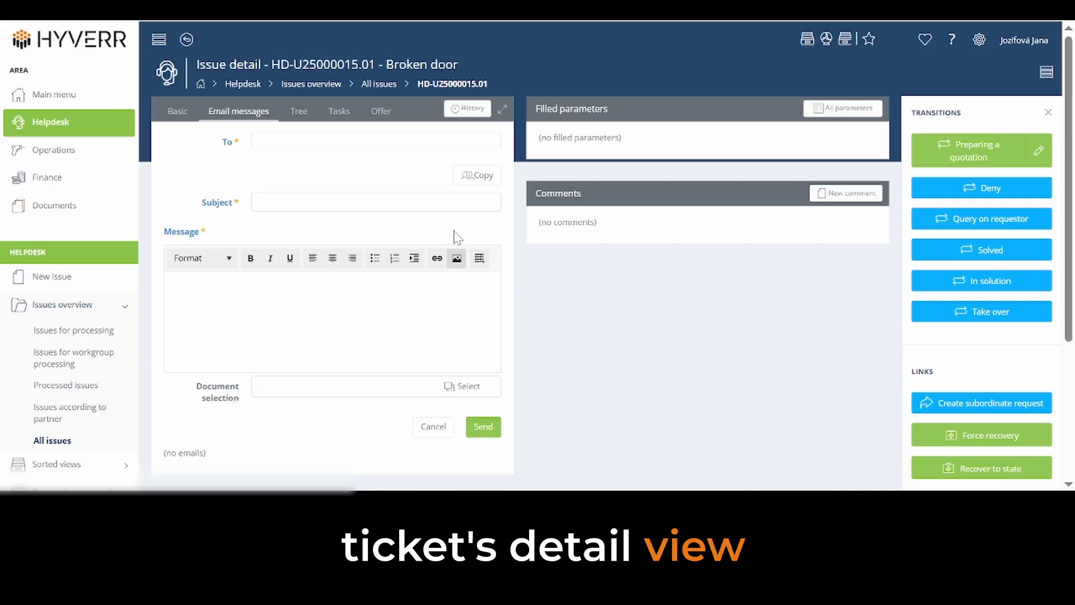
click(174, 112)
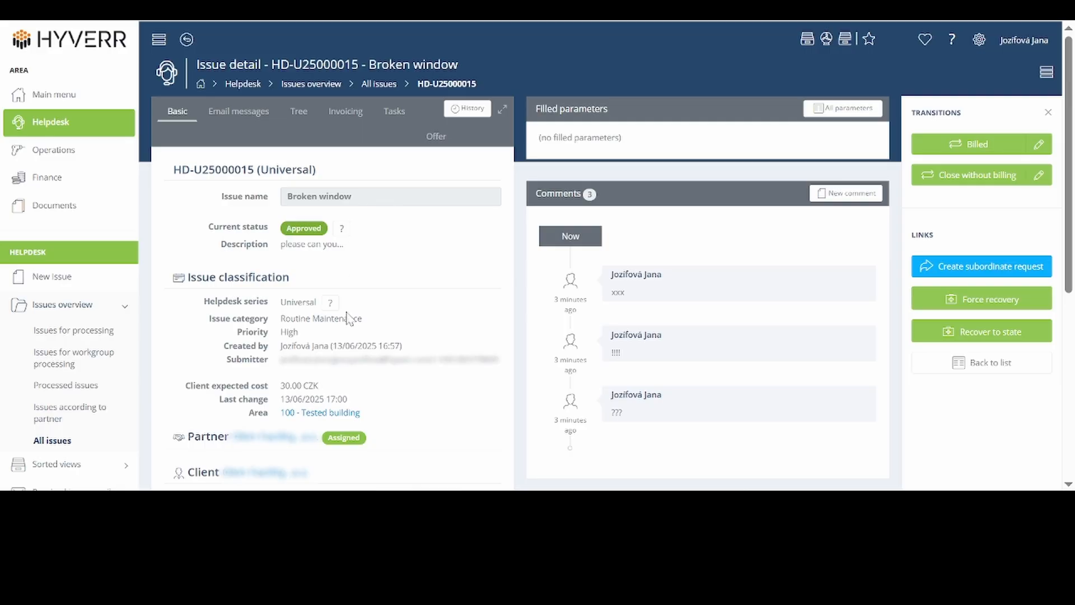
Step: Review the Broken window issue's invoicing details and change history, and return to the issue detail
click(357, 112)
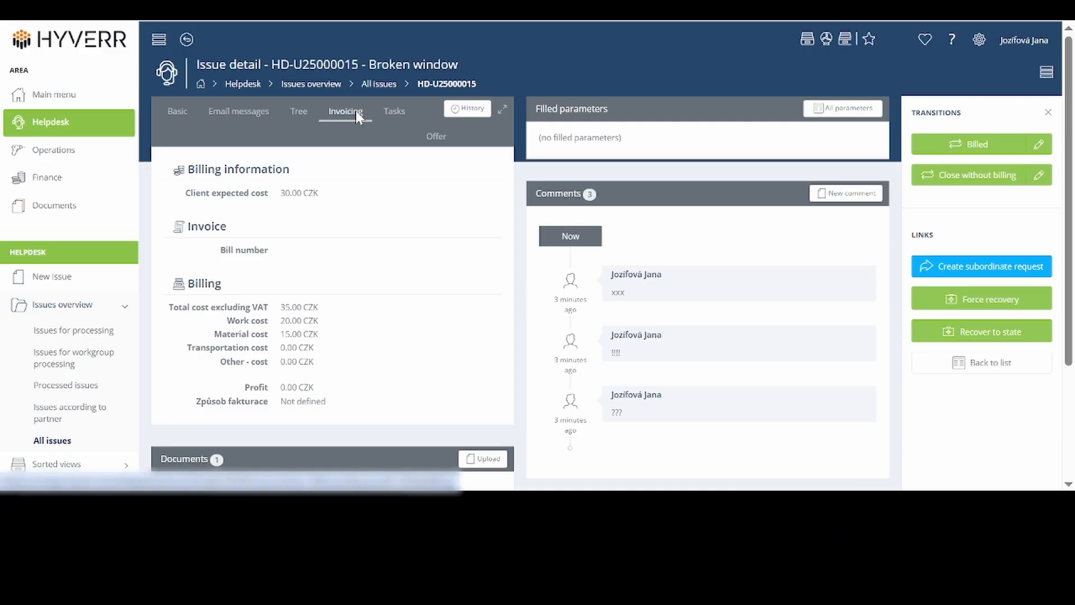
click(470, 111)
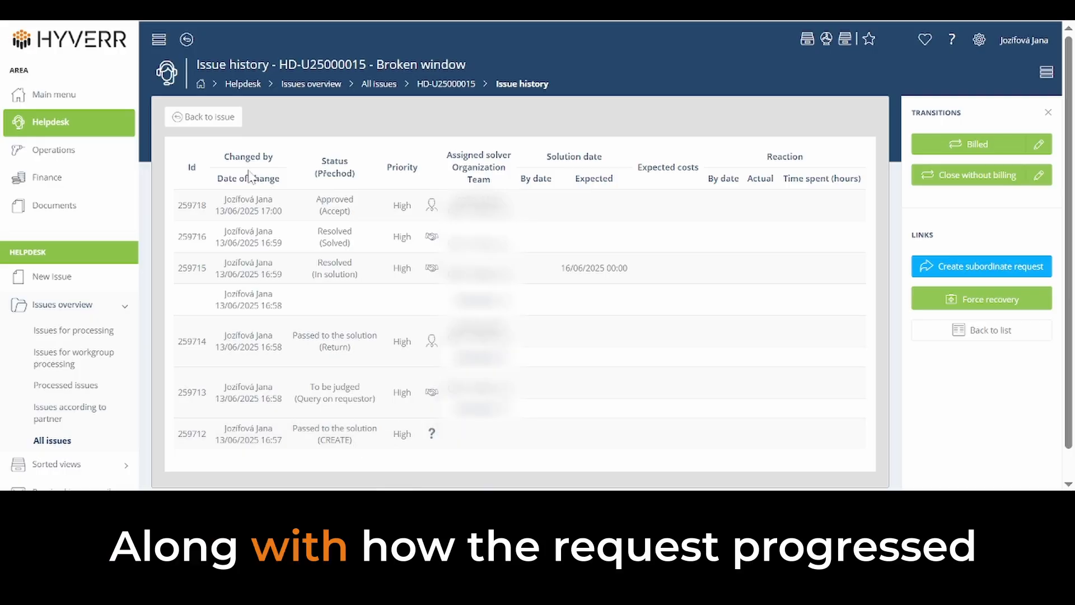
click(218, 119)
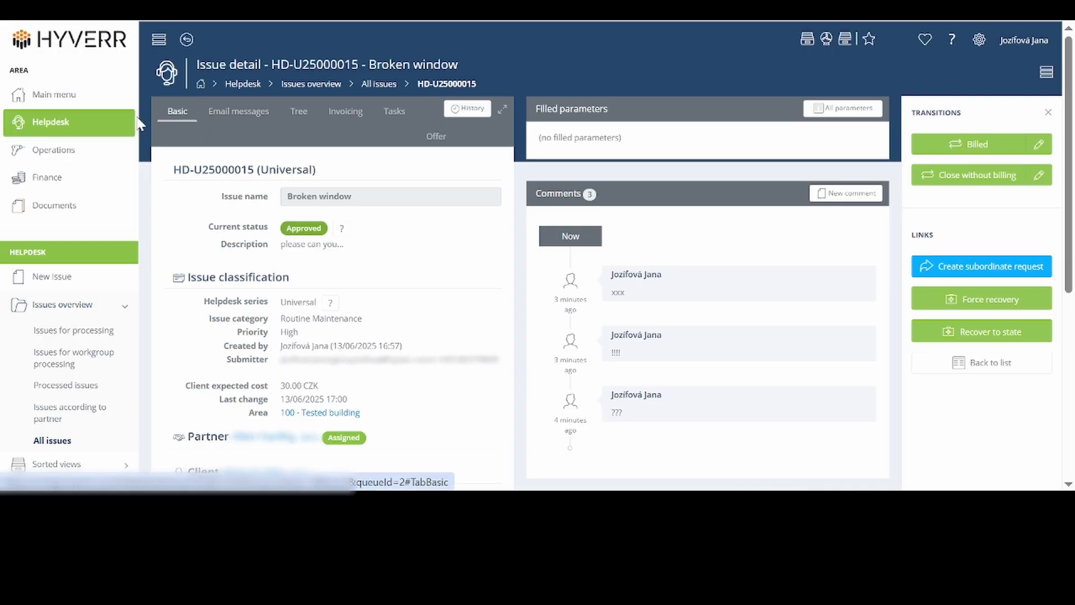
Step: Look through the Helpdesk issues in the HD požadavky Universal sorted view and open issue HD-U25000015.01
click(126, 52)
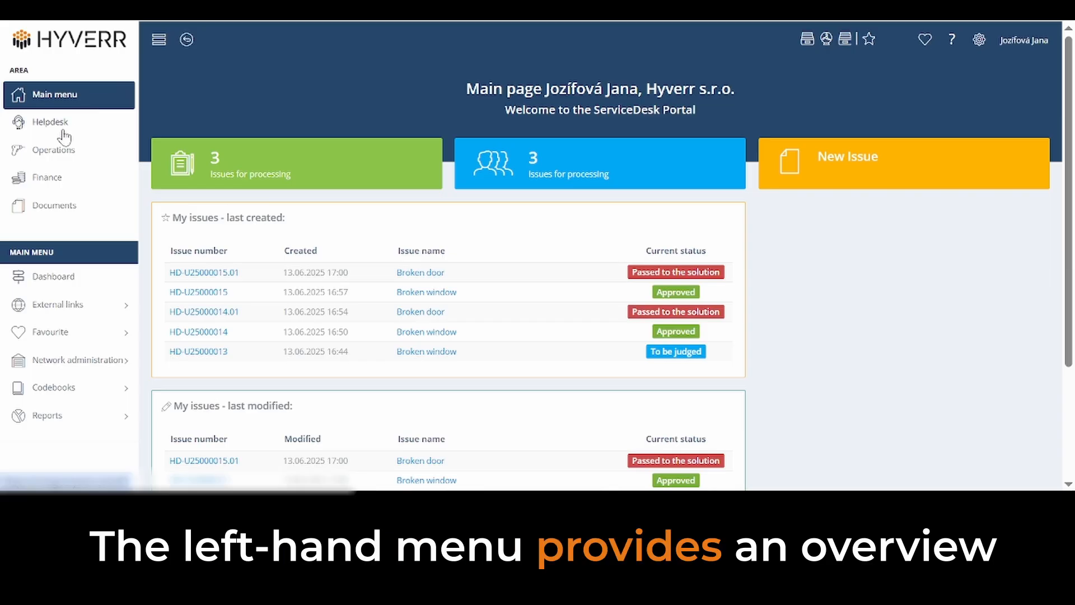
click(62, 123)
click(88, 334)
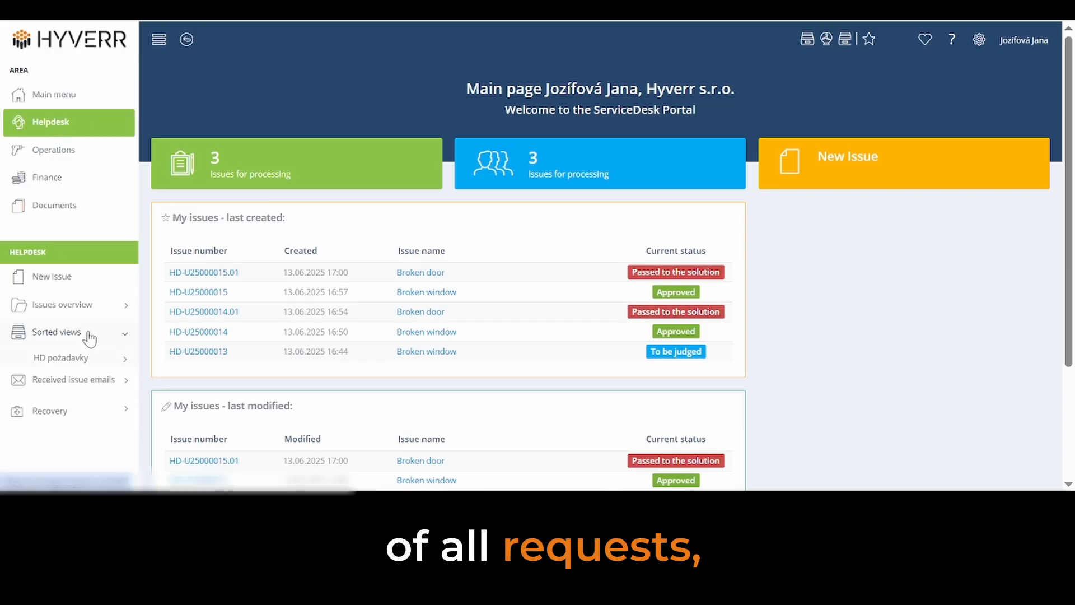
click(85, 358)
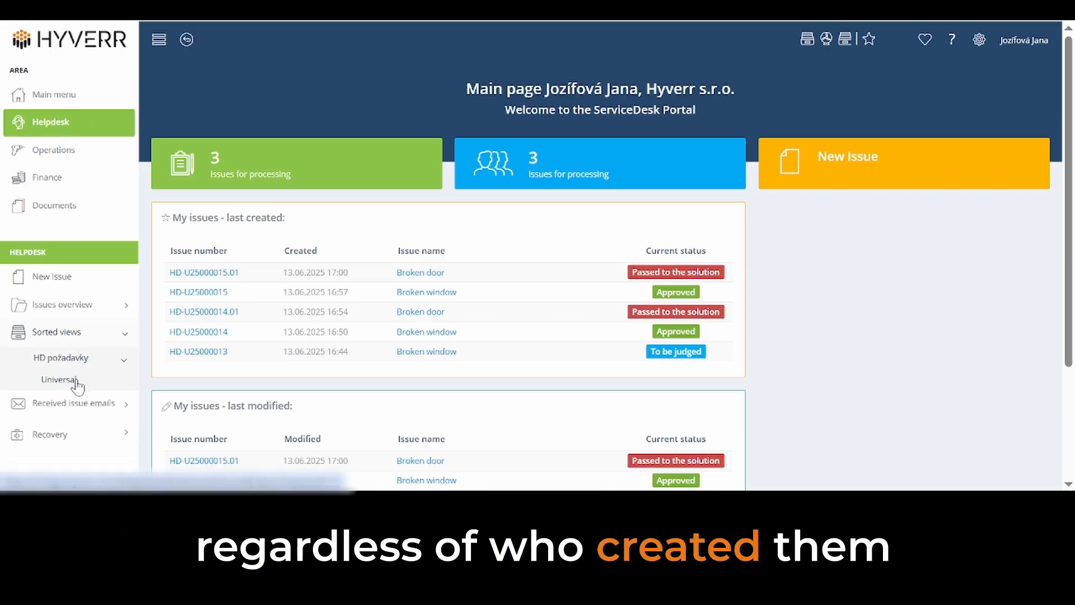
click(61, 380)
scroll(653, 290, down, 7)
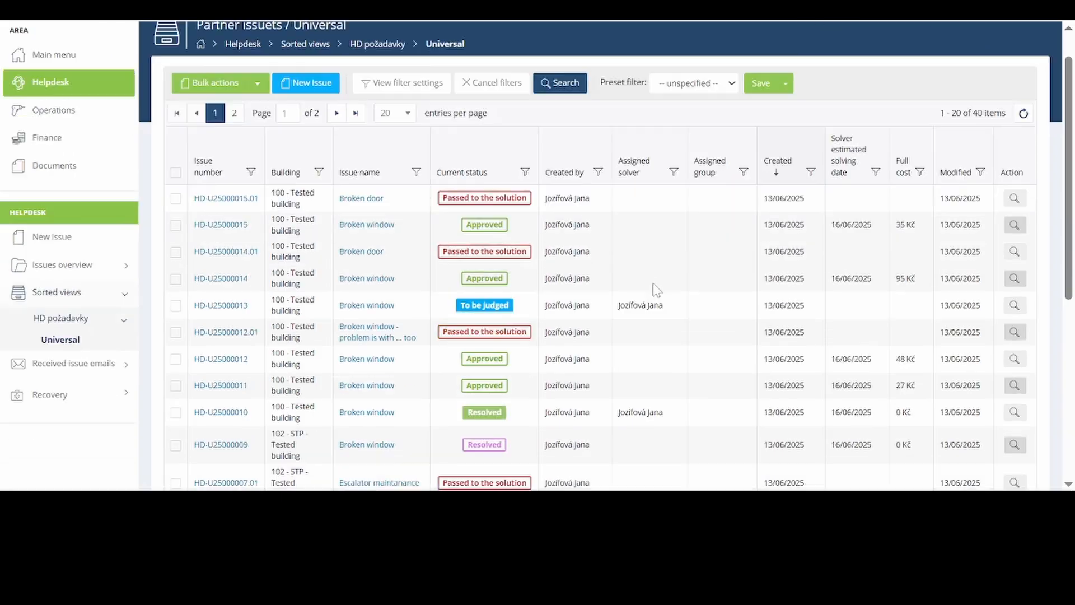
scroll(739, 288, up, 7)
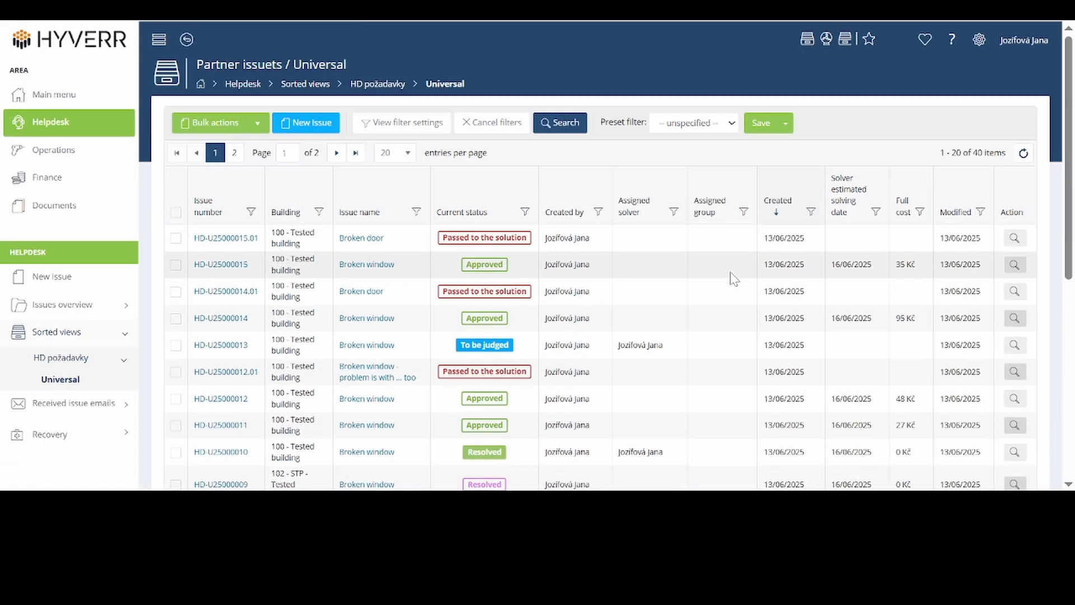
click(227, 240)
Step: View the Broken window issues HD-U25000015 and HD-U25000014 from the main page's list of last created issues
click(86, 43)
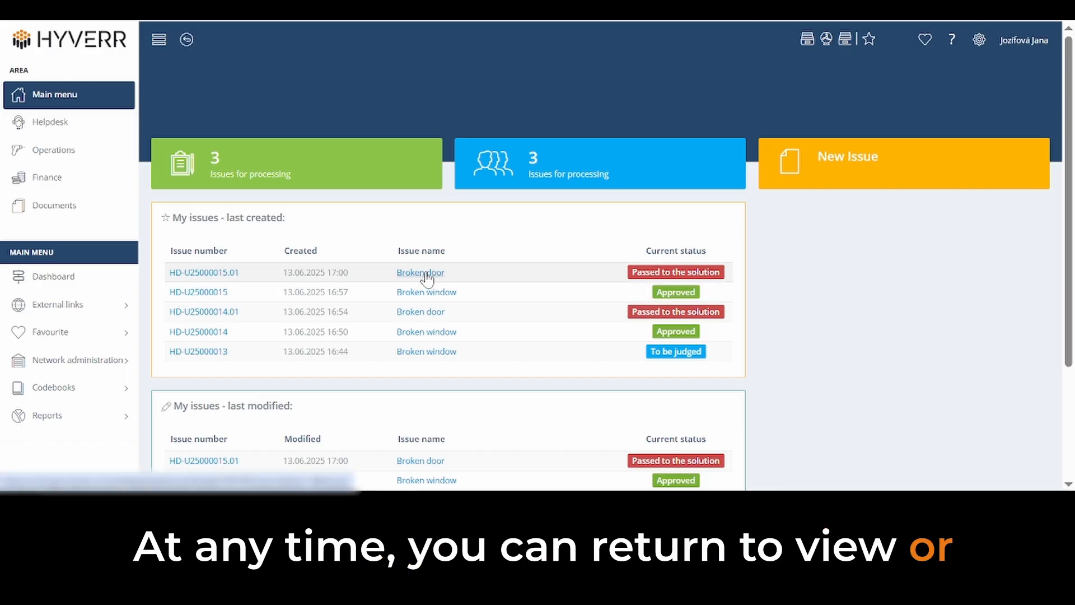
click(425, 292)
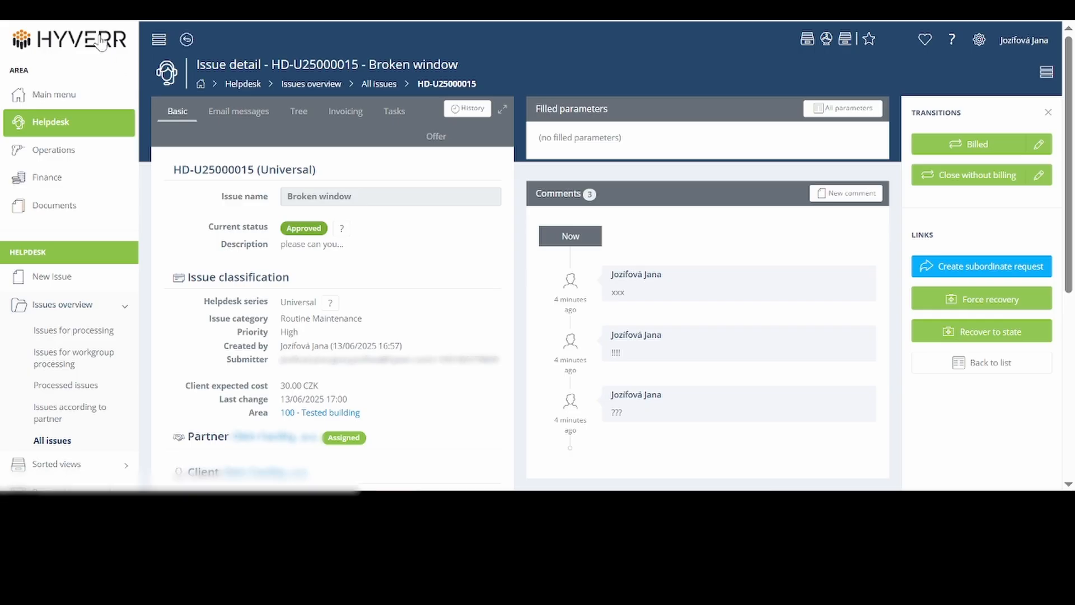
click(107, 93)
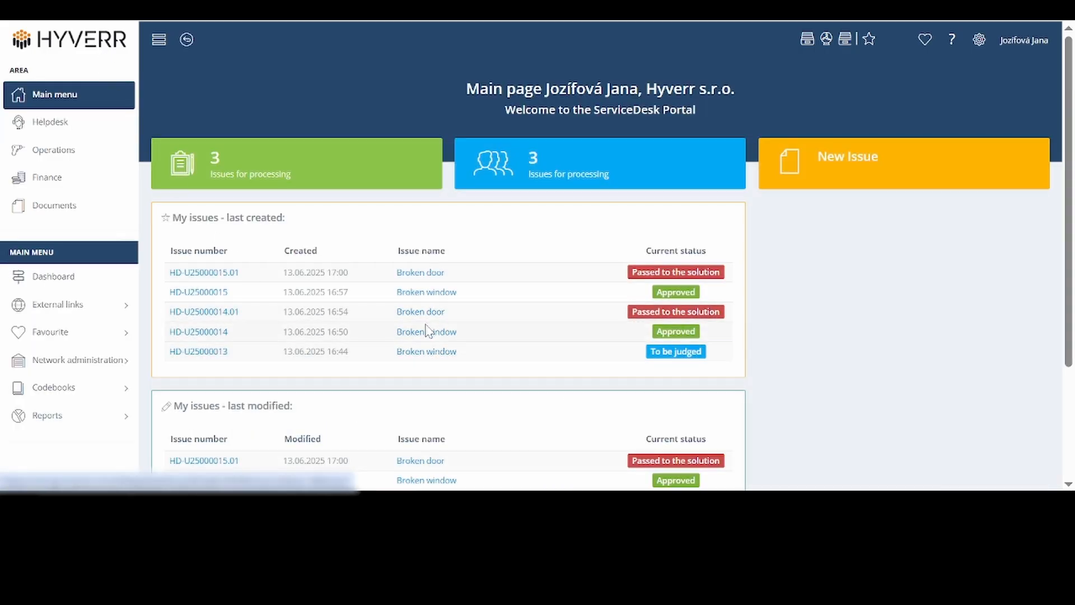
click(422, 333)
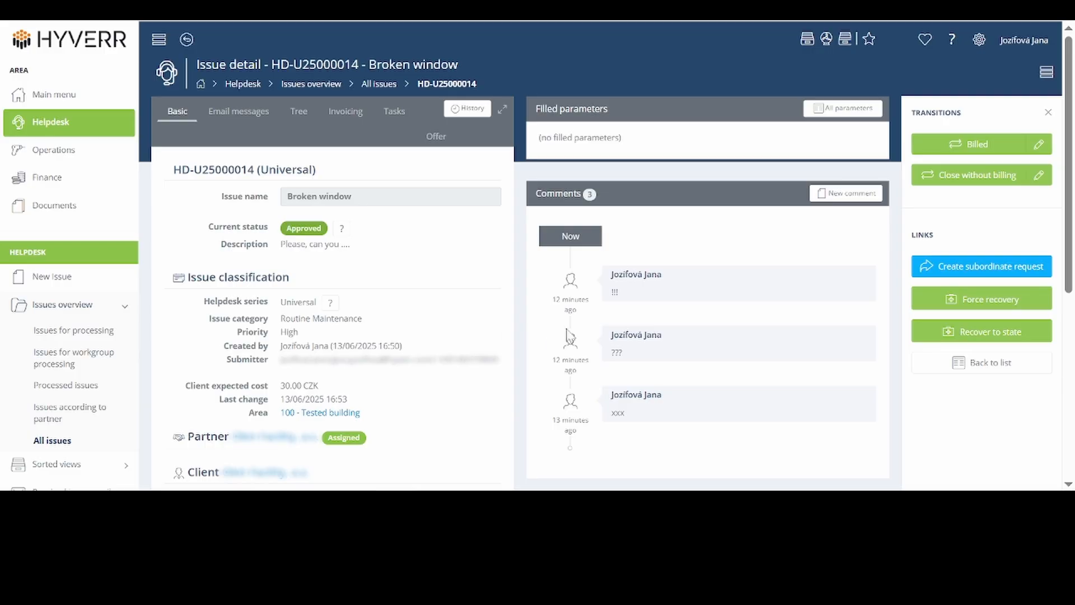
Step: Open the Broken door issue HD-U25000014.01 from the main page's last created issues and move it to Solved
click(96, 53)
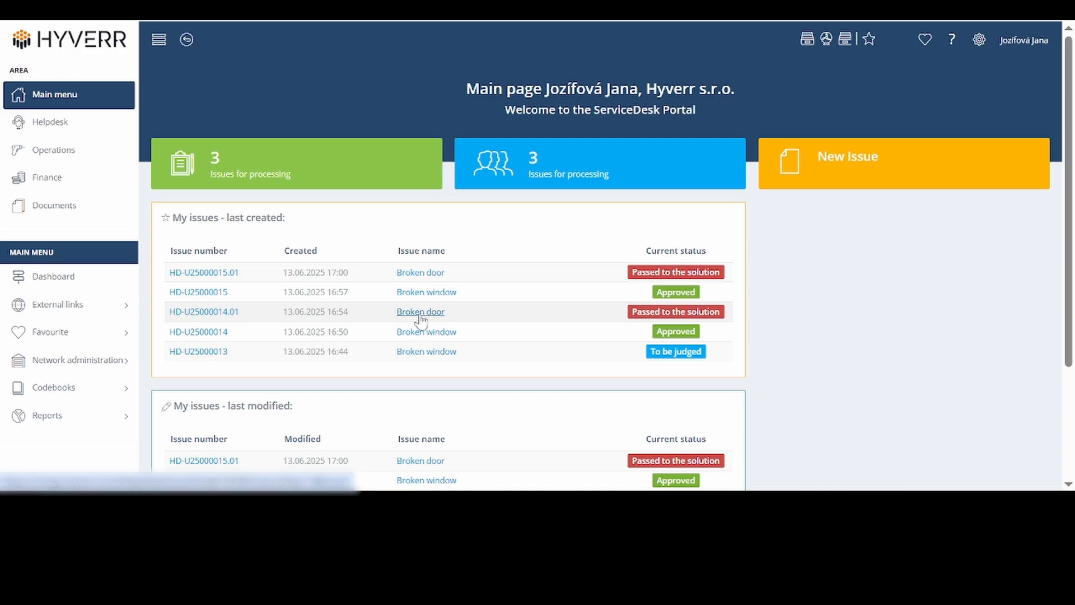
click(421, 312)
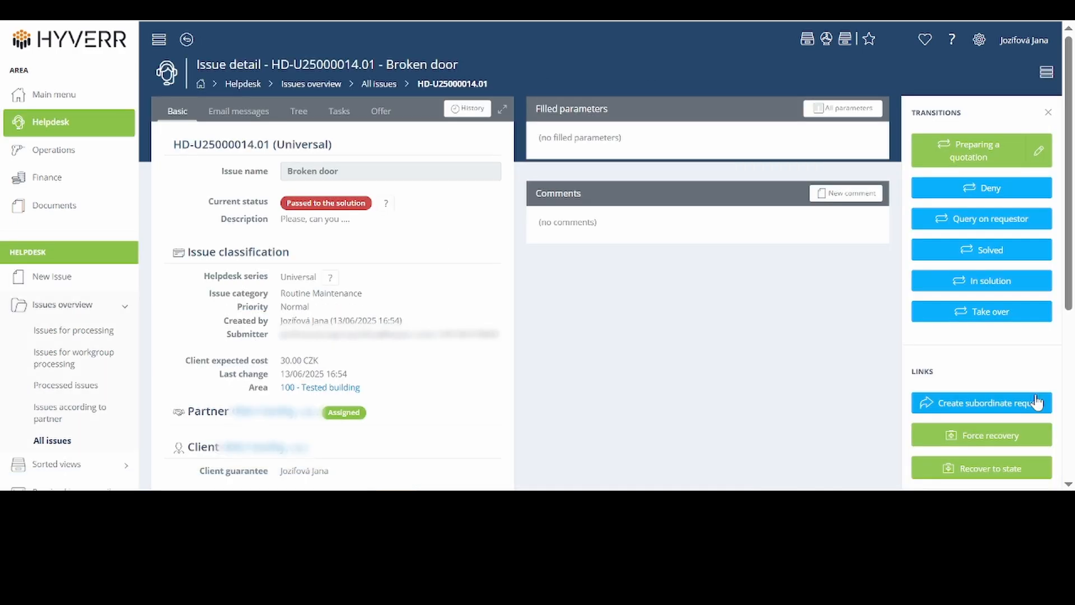
click(975, 252)
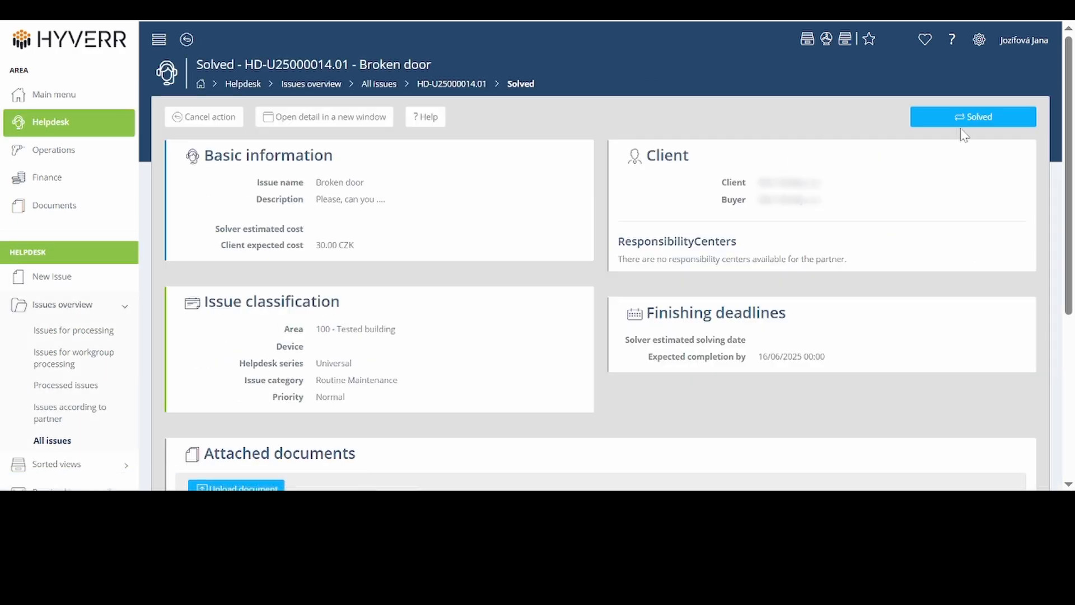
click(998, 106)
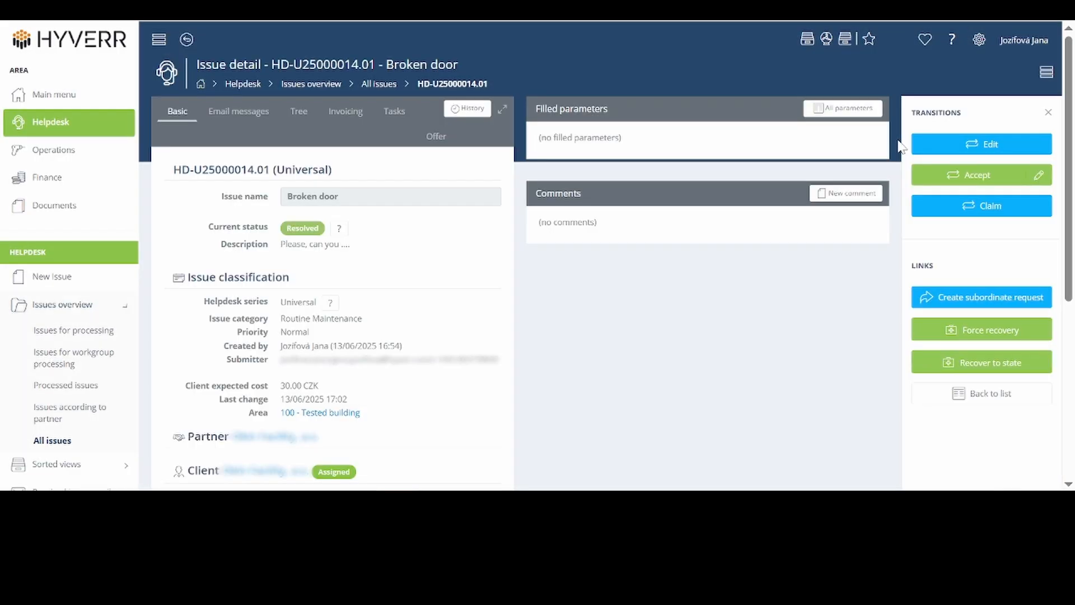
Step: Claim the resolved Broken door issue with the comment "Problem with..."
click(988, 207)
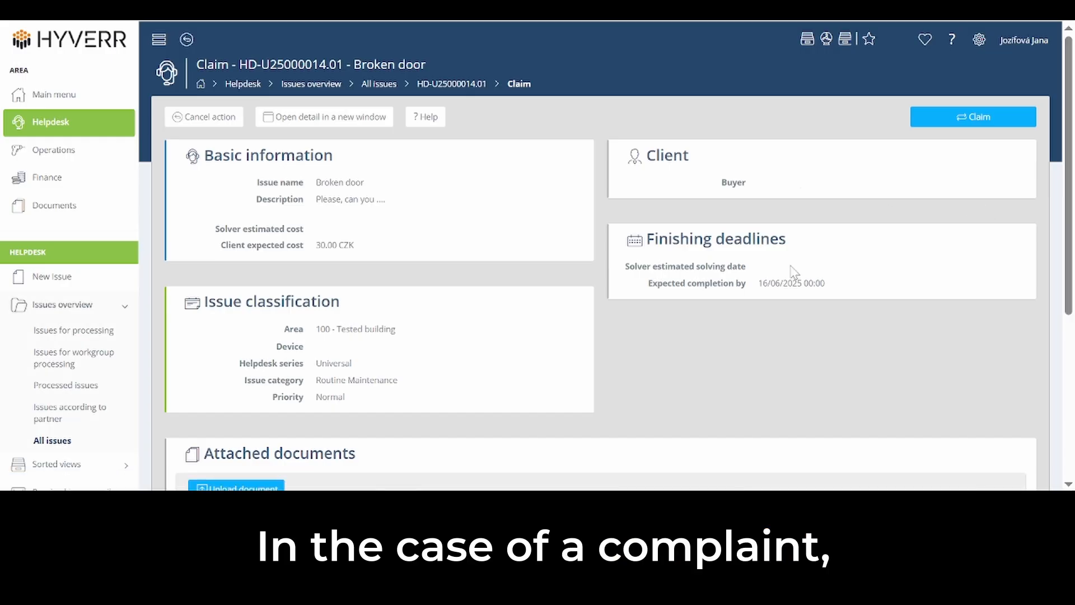
scroll(794, 273, down, 5)
click(246, 381)
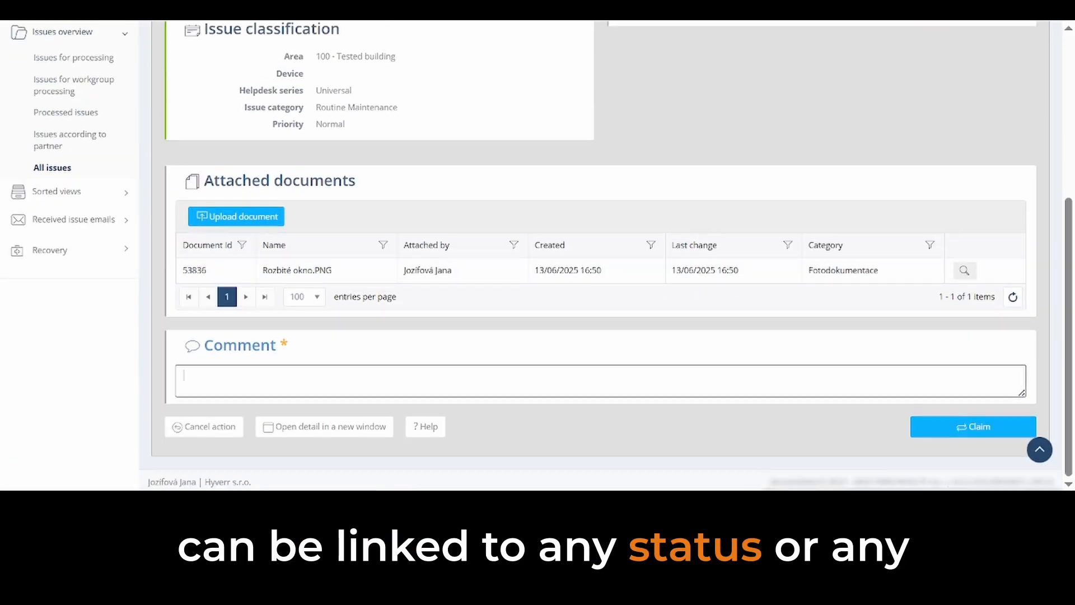
text(P)
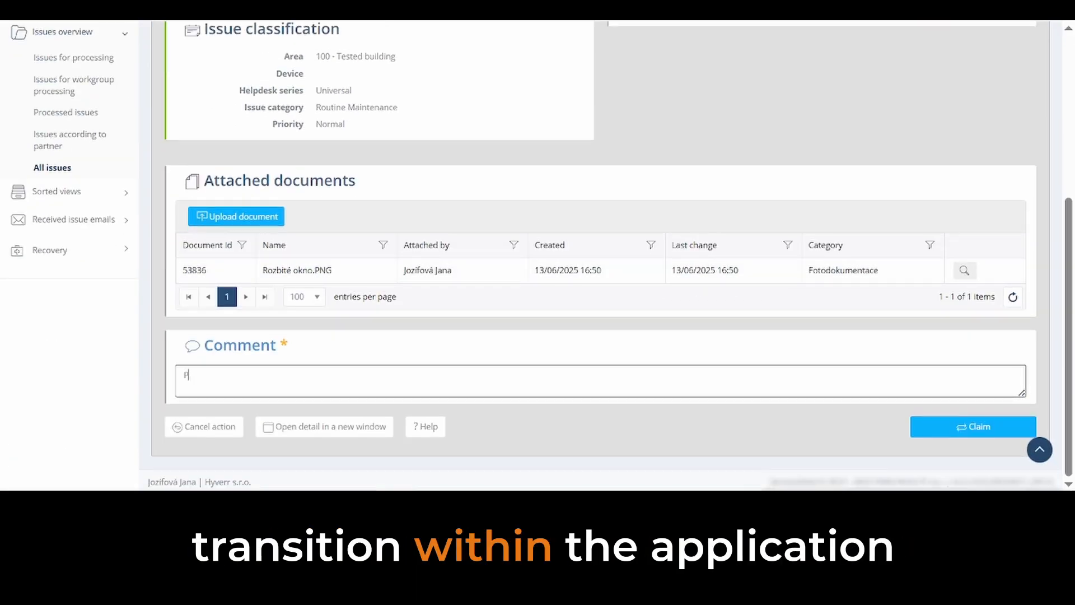
text(roblem)
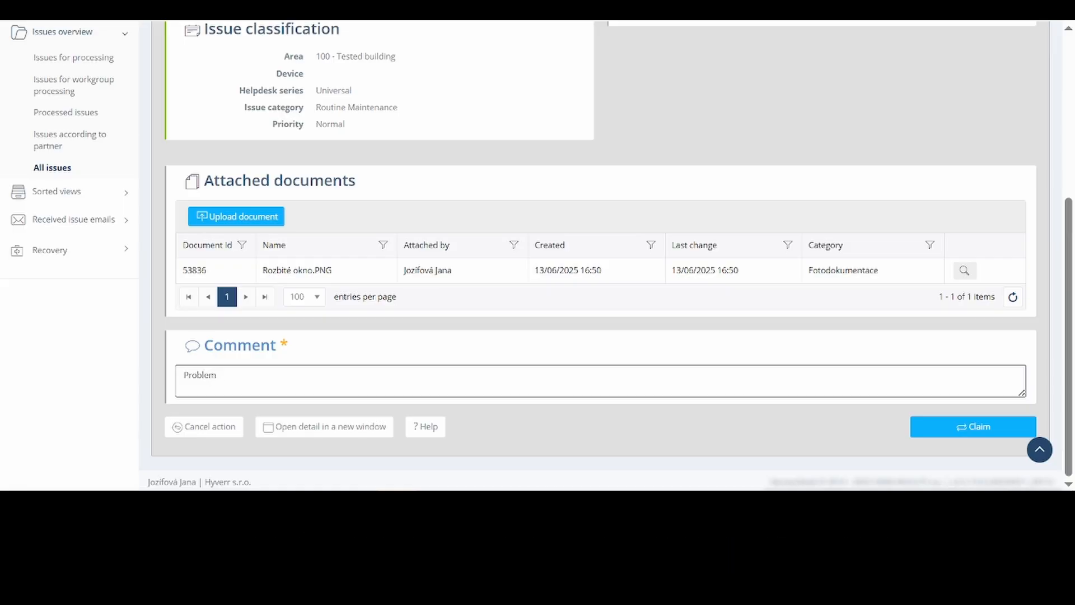
text( with)
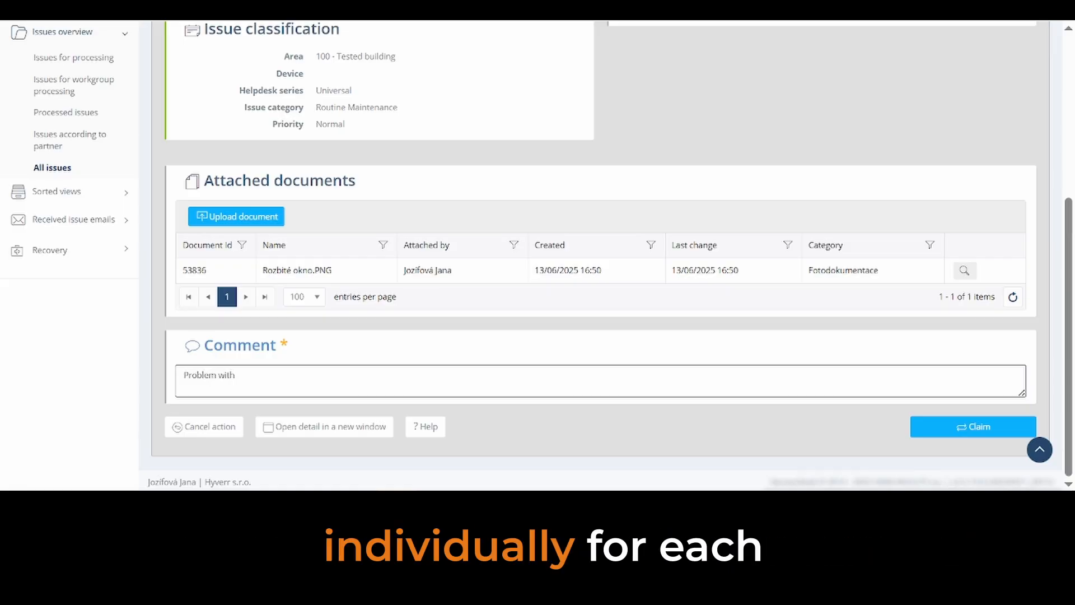
text(...)
click(945, 431)
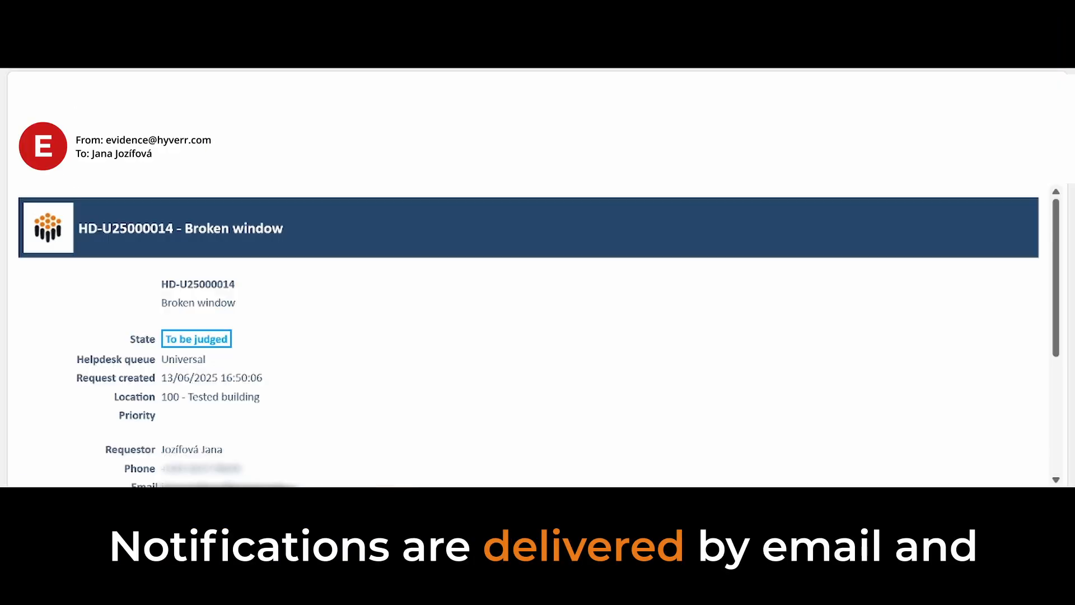
Step: Read through the notification e-mail for HD-U25000014 - Broken window and open the linked helpdesk request
scroll(537, 336, down, 1)
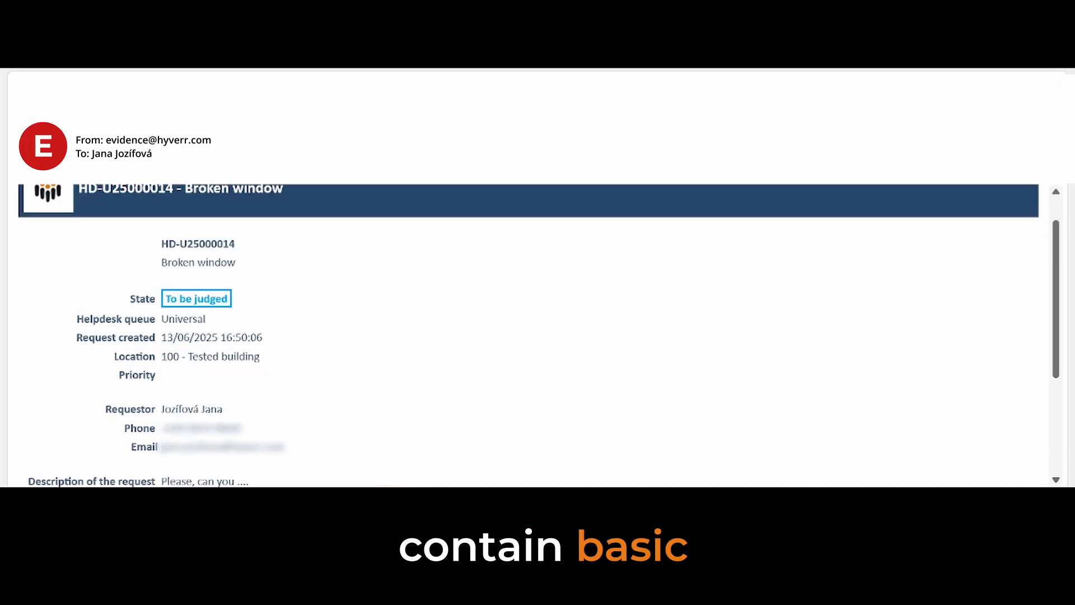
scroll(537, 336, down, 3)
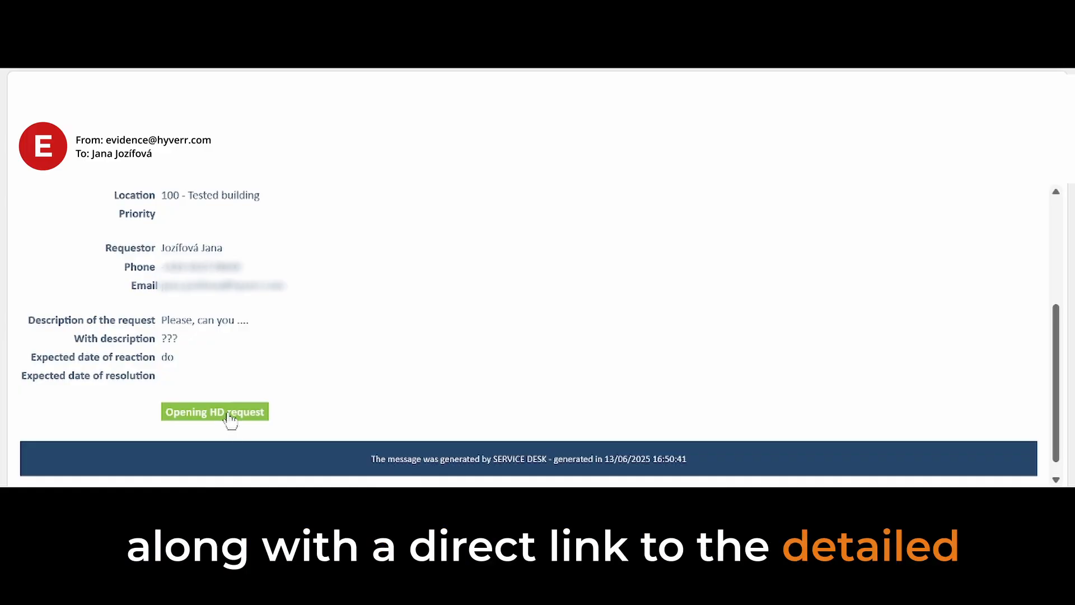
click(229, 415)
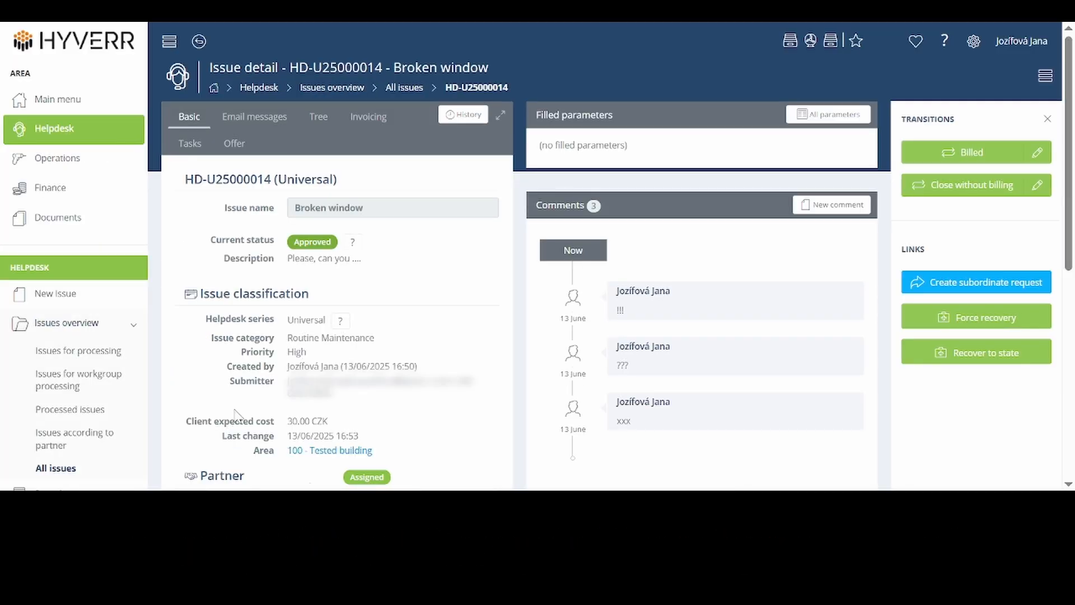